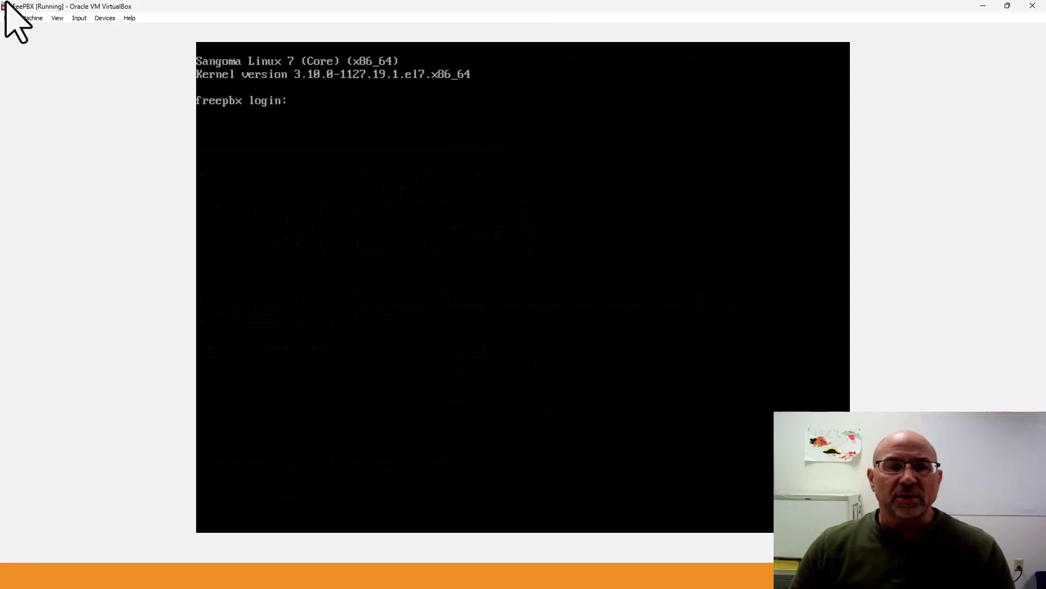
Log in to the FreePBX VM console as root with the account password
type("root")
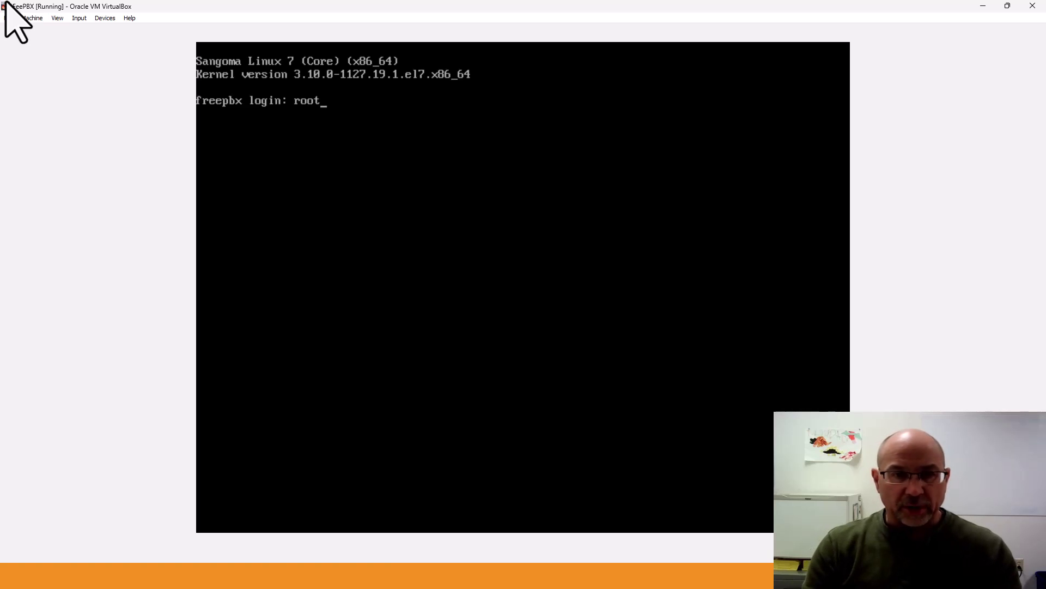
key("Return")
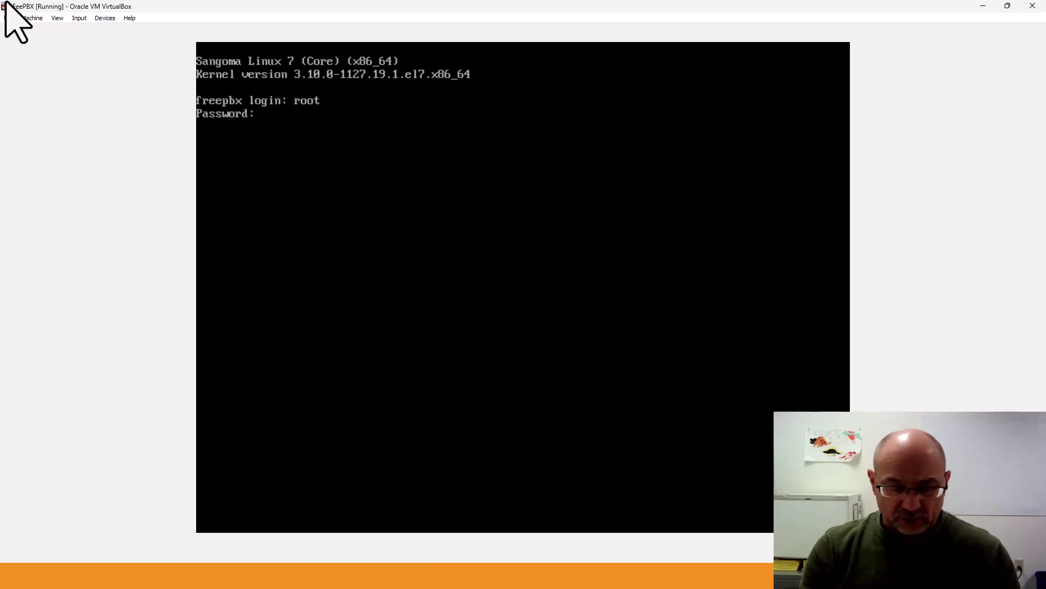
key("Return")
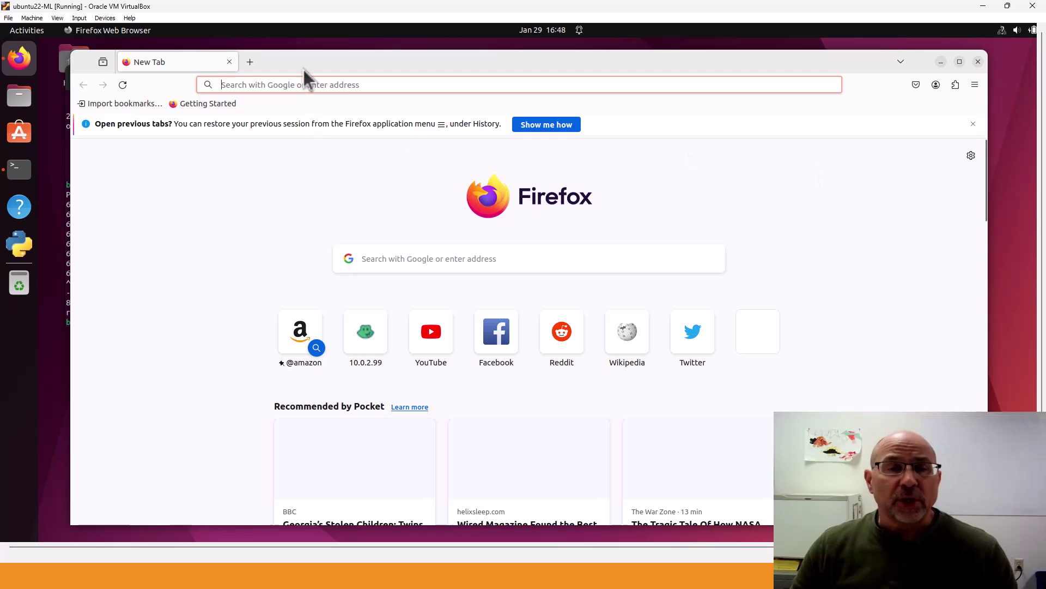
Load the FreePBX admin page at 10.0.2.99 in Firefox using the autofilled address
left_click(309, 84)
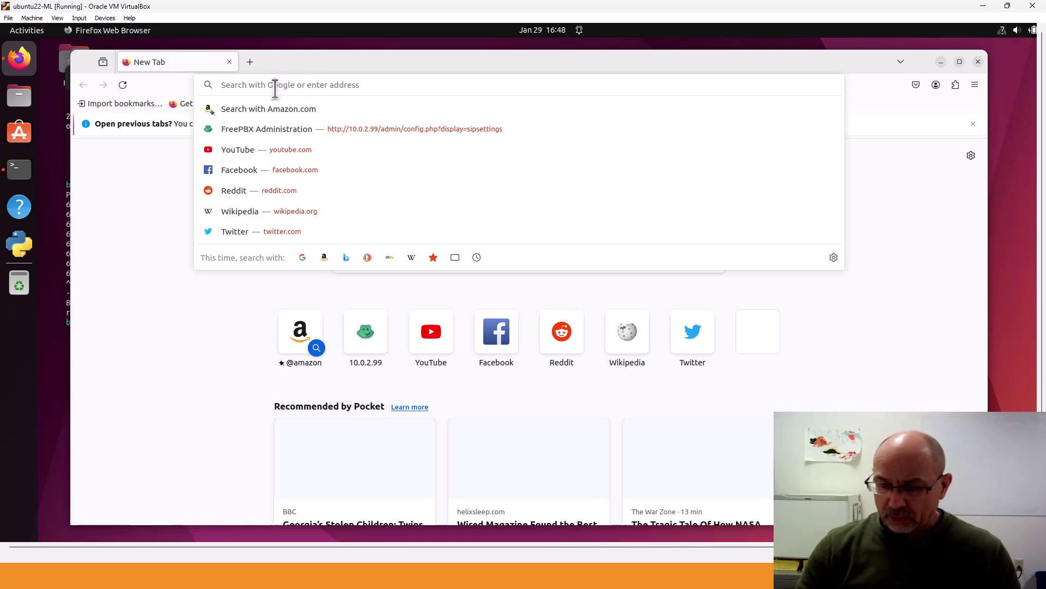
type("10.0.2")
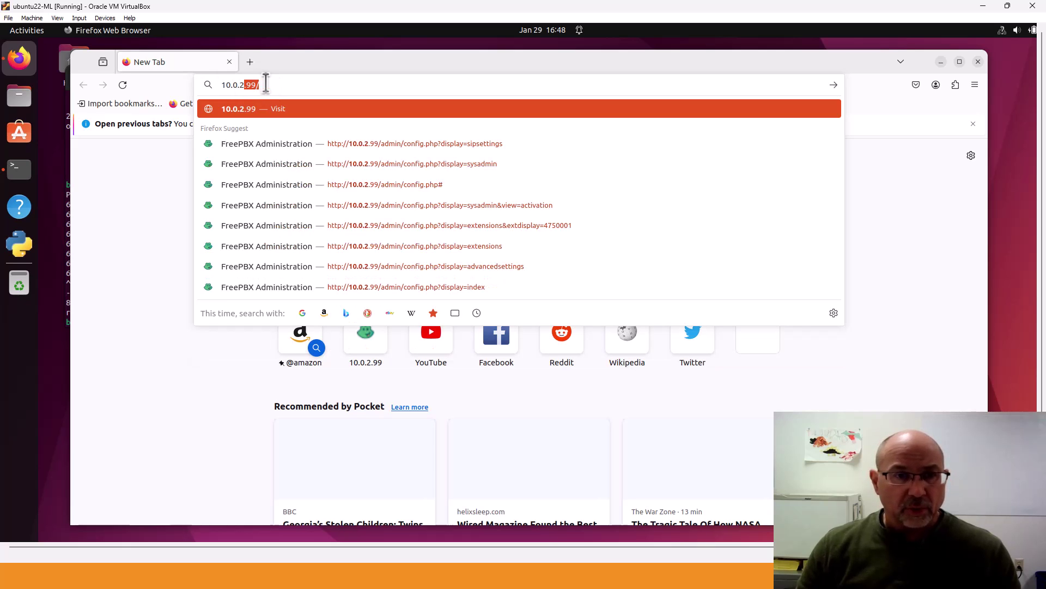
left_click(266, 84)
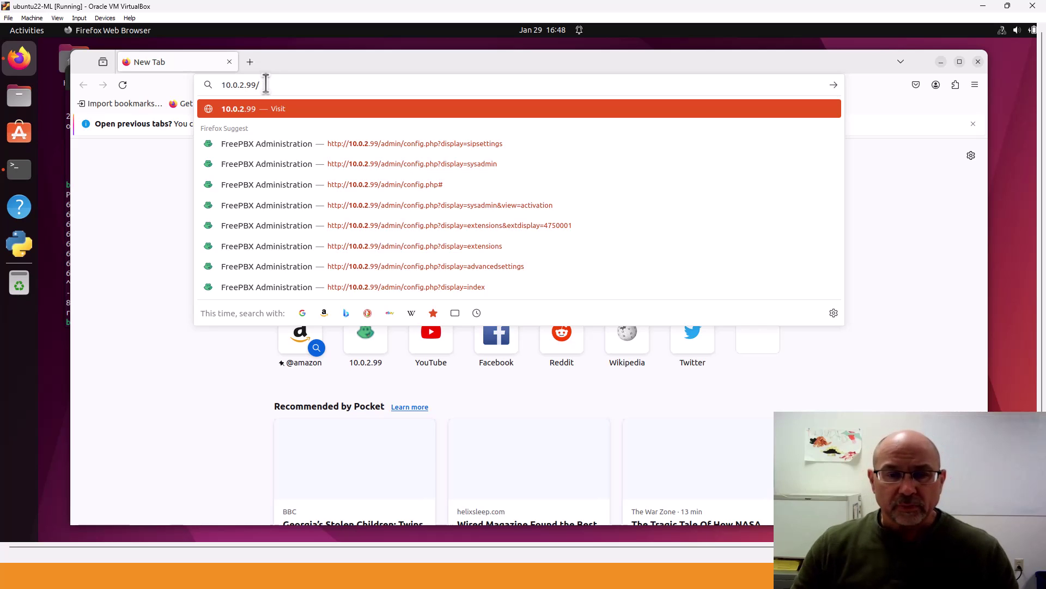
key("Return")
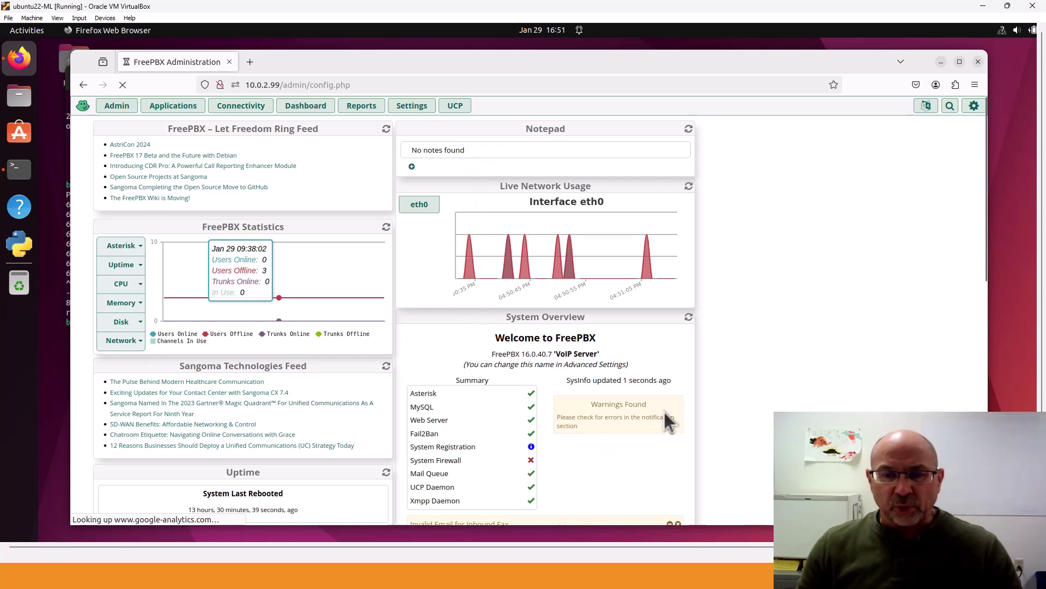
scroll(612, 456, "down", 4)
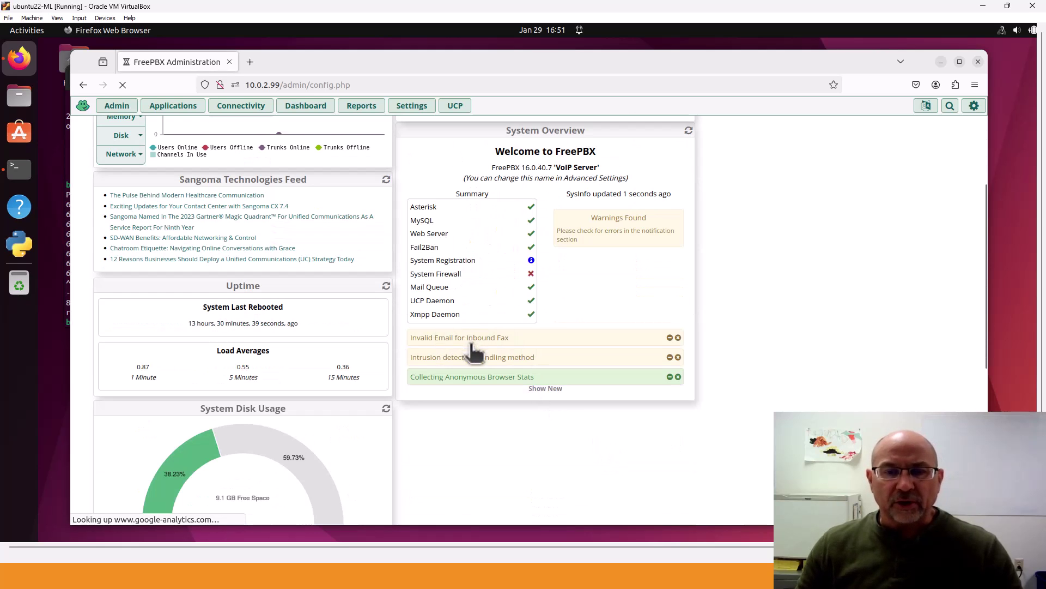
scroll(735, 299, "up", 4)
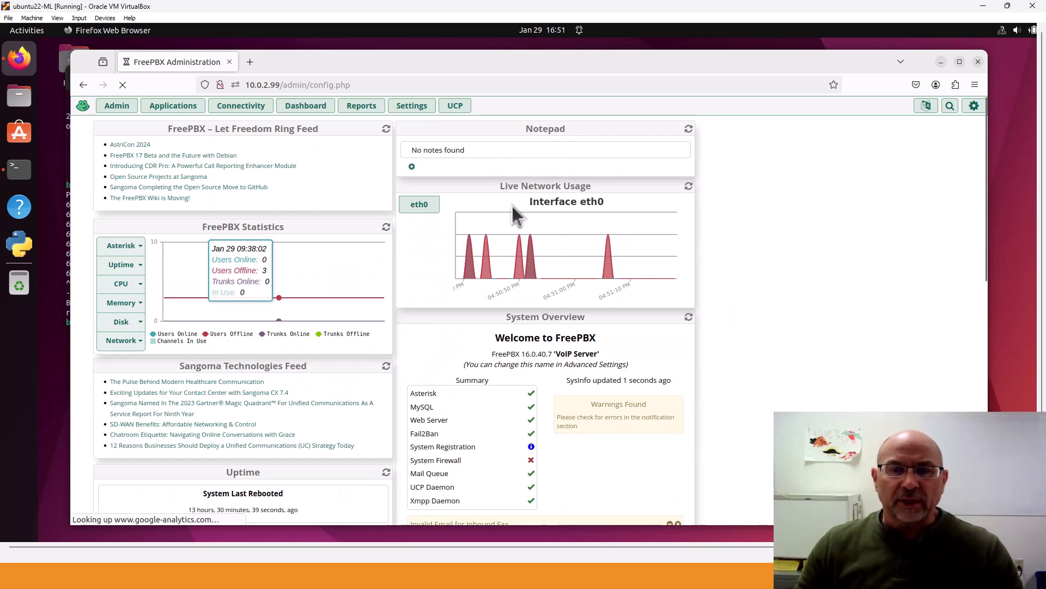
left_click_drag(474, 191, 784, 264)
left_click_drag(706, 236, 545, 212)
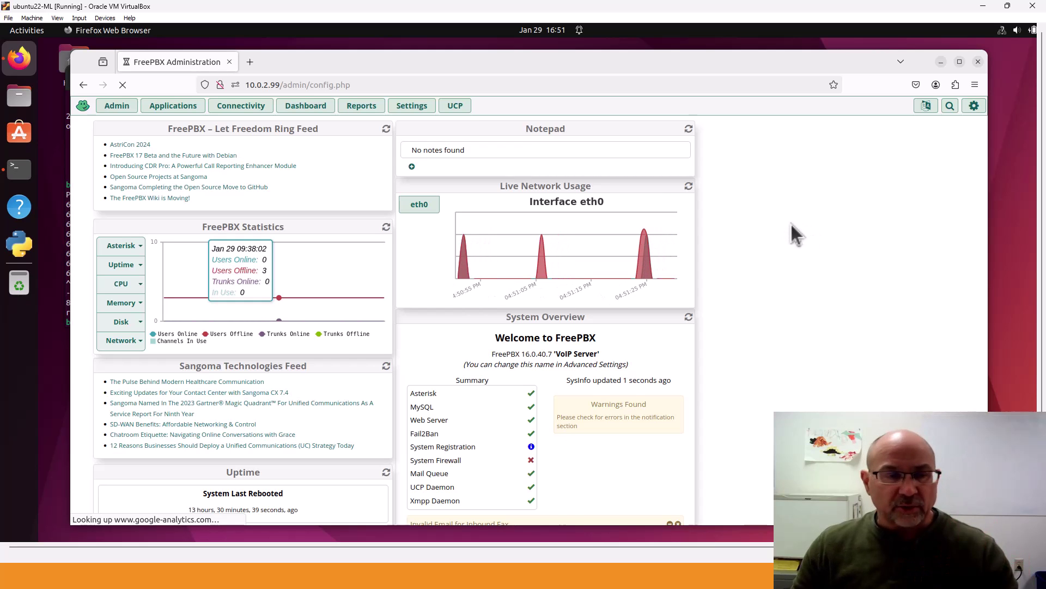
Close the FreePBX Admin/Applications menus and return to the PowerPoint slideshow
left_click(117, 105)
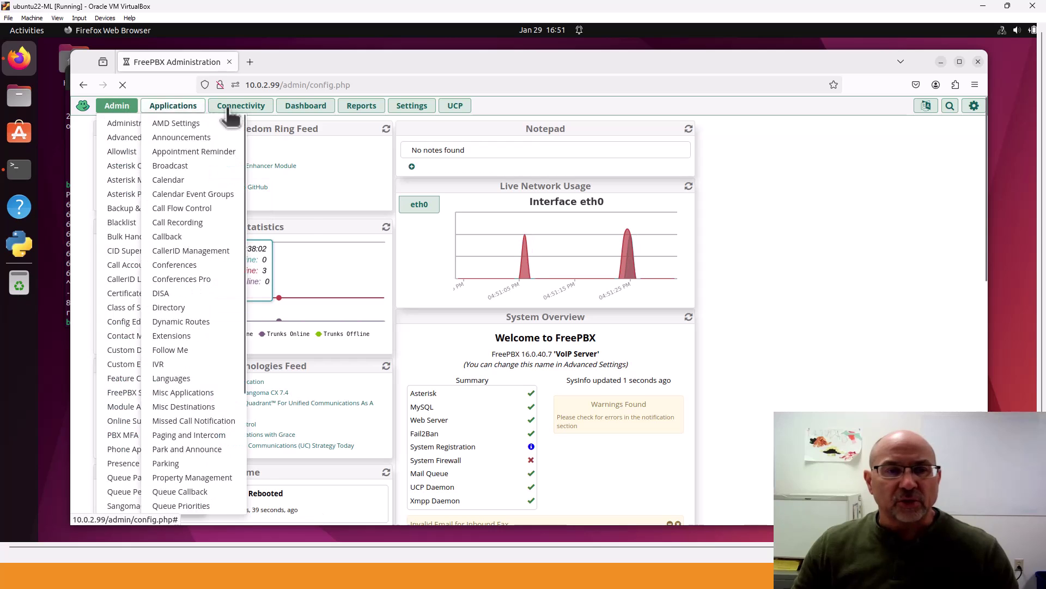
left_click(797, 200)
key("alt+Tab")
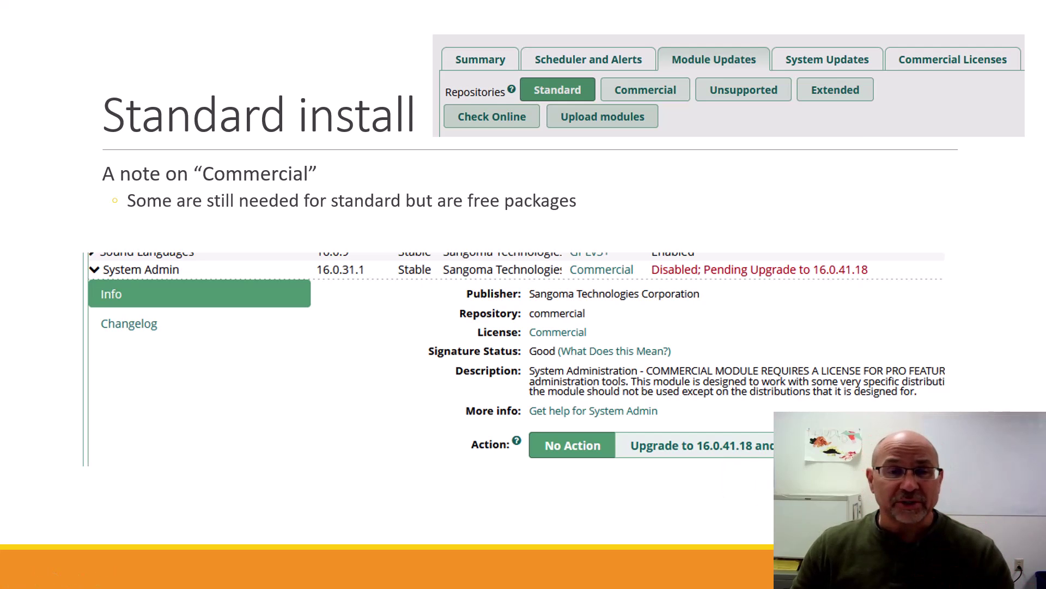
Advance to the 'Expand all upgrade and take action → Process' slide
key("Right")
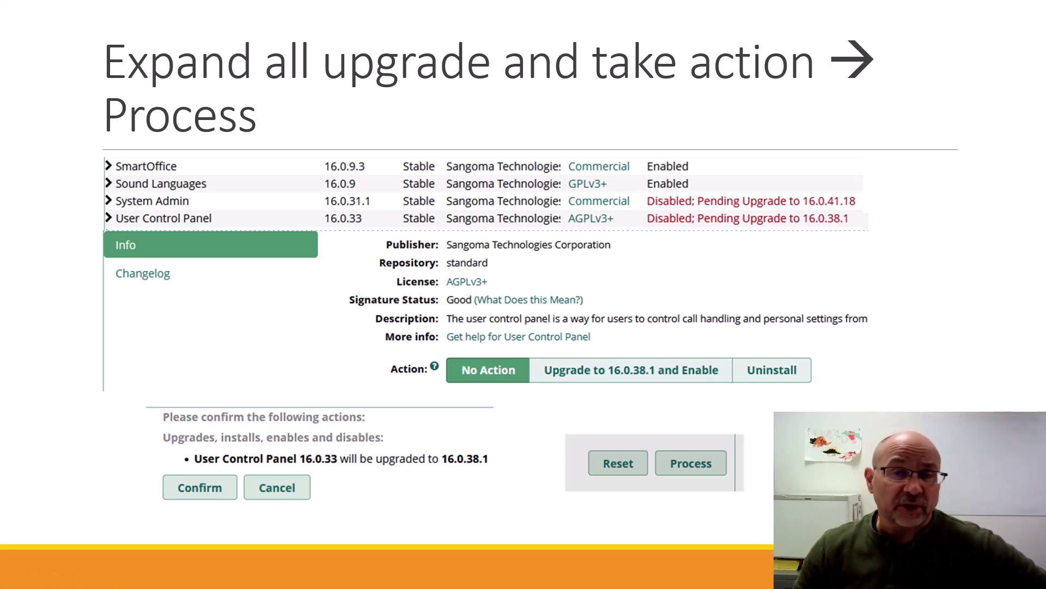
Advance to the Dashboard slide
key("Right")
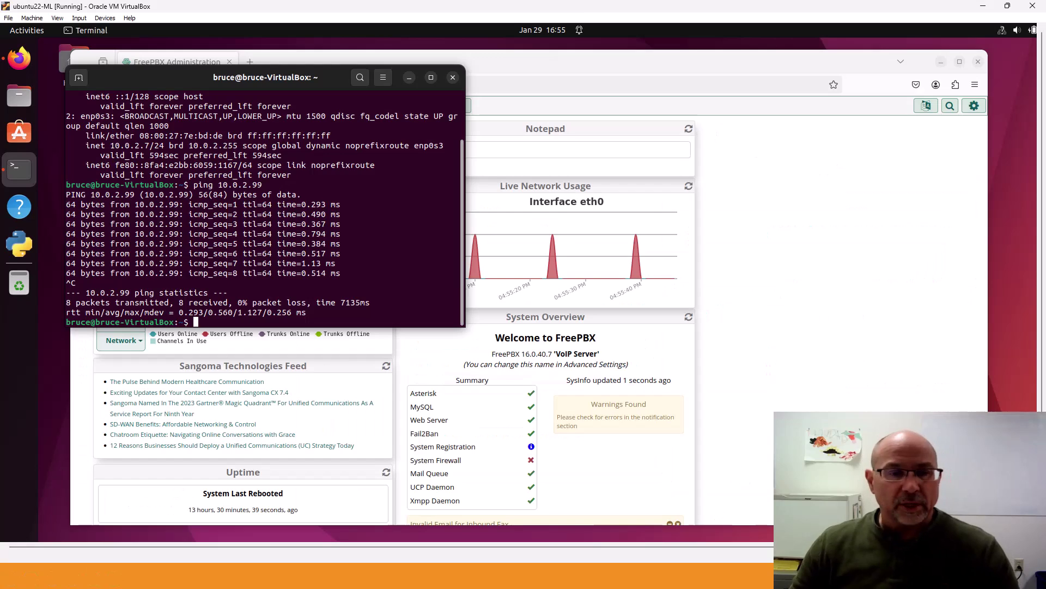
Run ip a on the Ubuntu VM to confirm enp0s3 at 10.0.2.7/24, then close the terminal
key("alt+Tab")
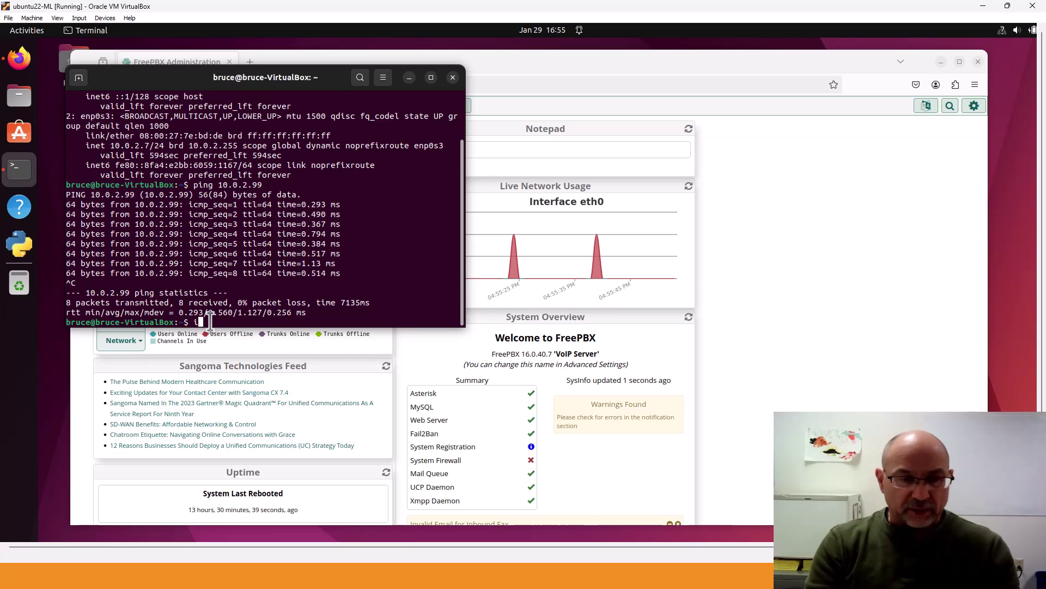
type("ip a")
key("Return")
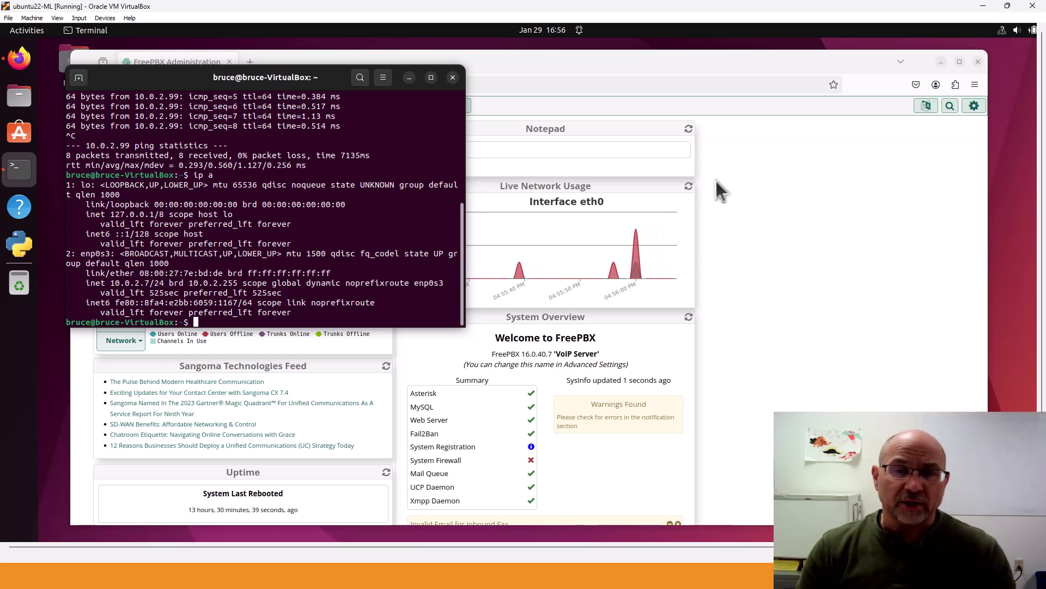
left_click(453, 78)
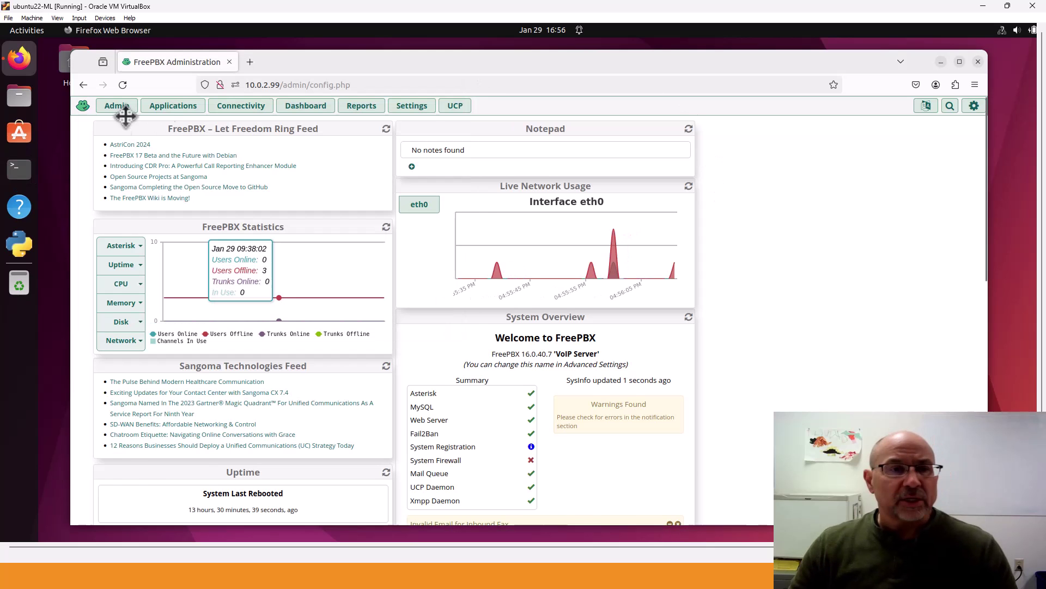
Open the System Admin page from the Admin menu, then drop down the Applications menu
left_click(117, 106)
scroll(132, 349, "down", 2)
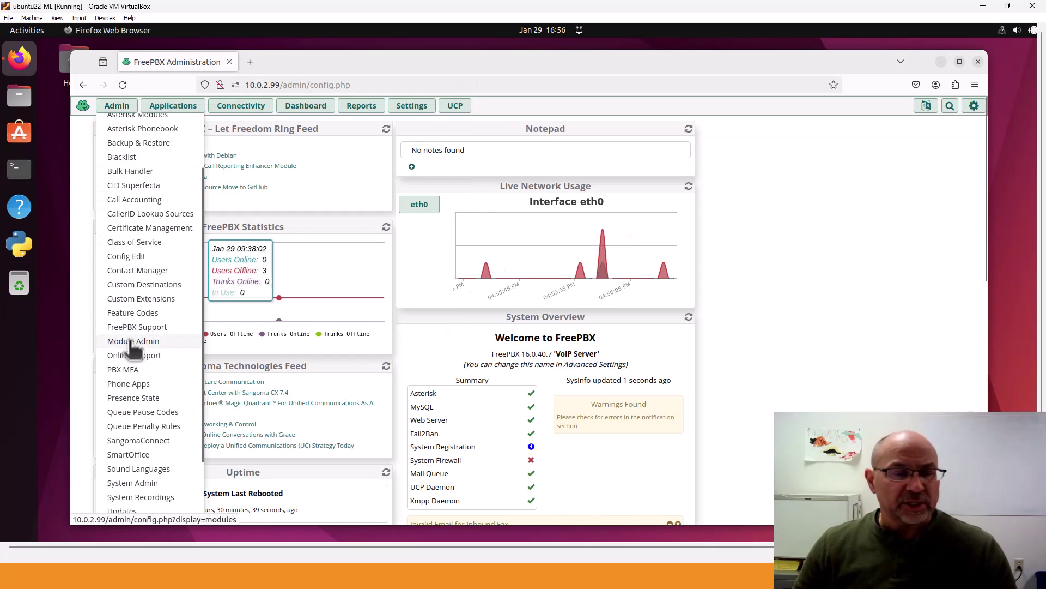
scroll(130, 342, "down", 2)
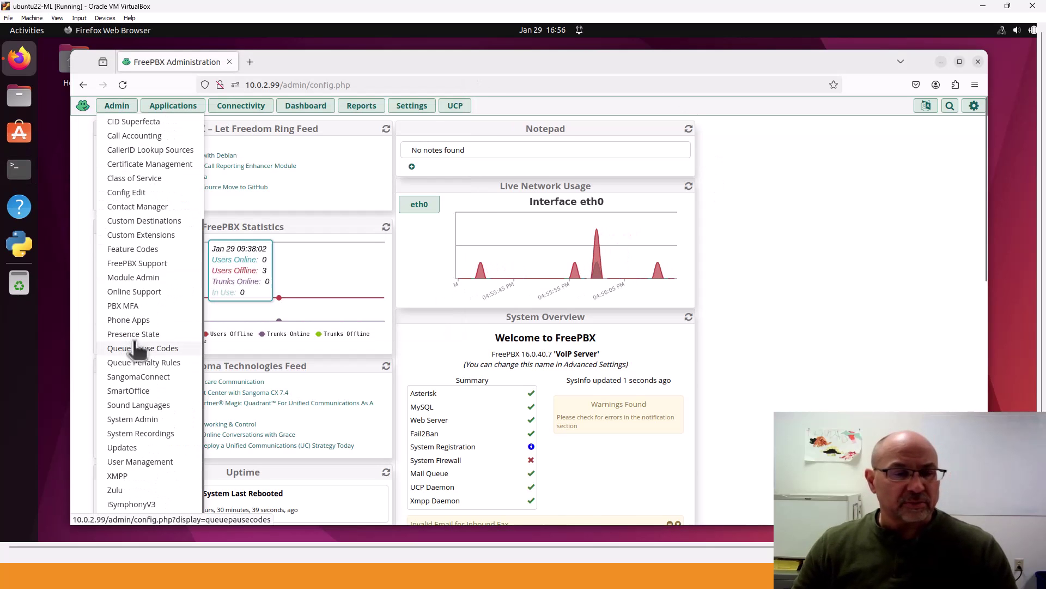
left_click(134, 420)
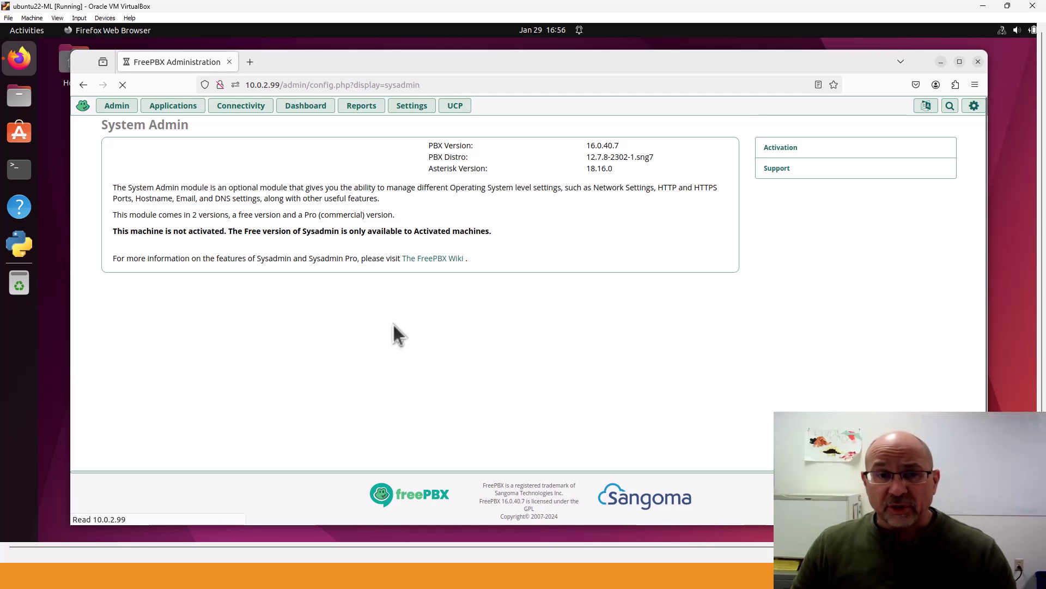
left_click(174, 107)
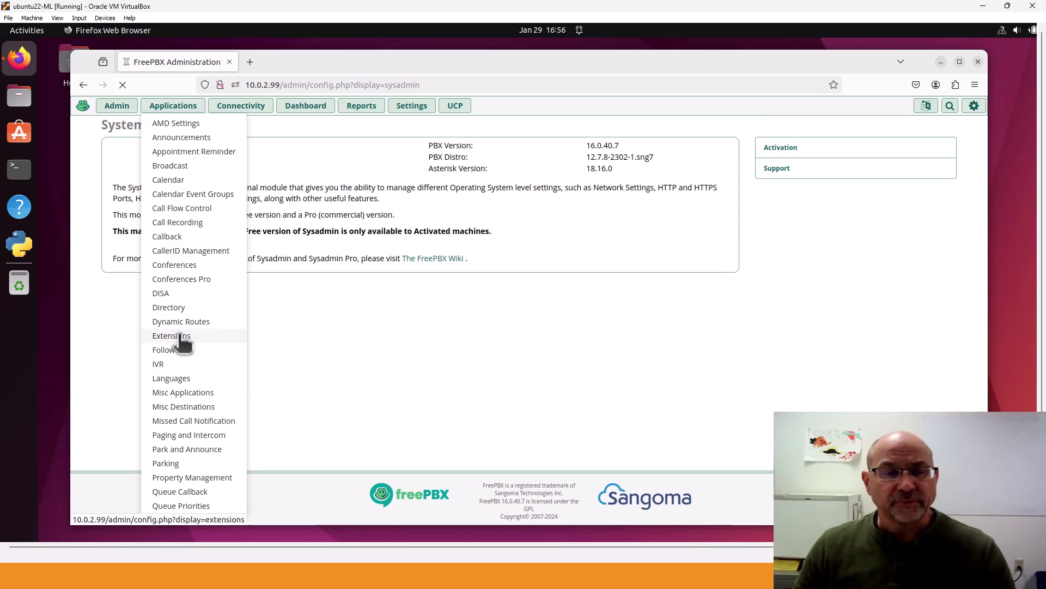
Open Applications > Extensions, hide the side panel, and show the Add Extension type choices
left_click(181, 337)
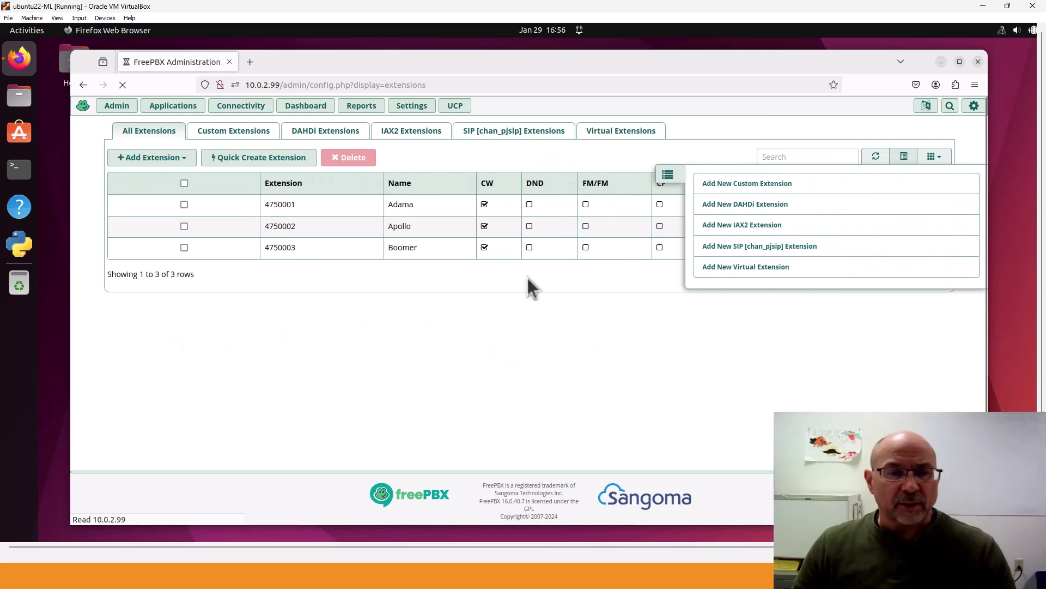
left_click(668, 175)
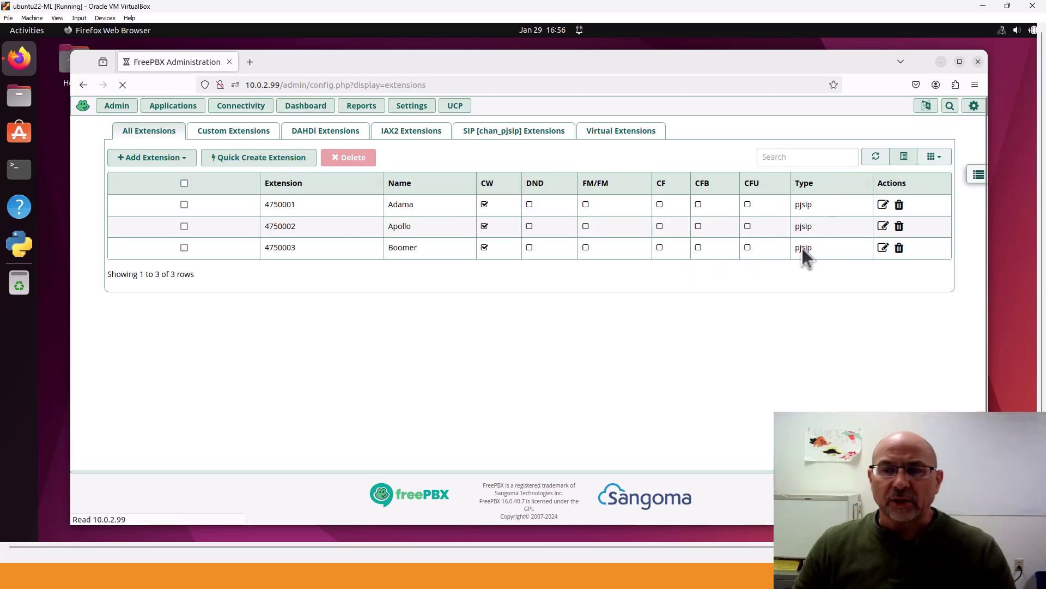
left_click(154, 160)
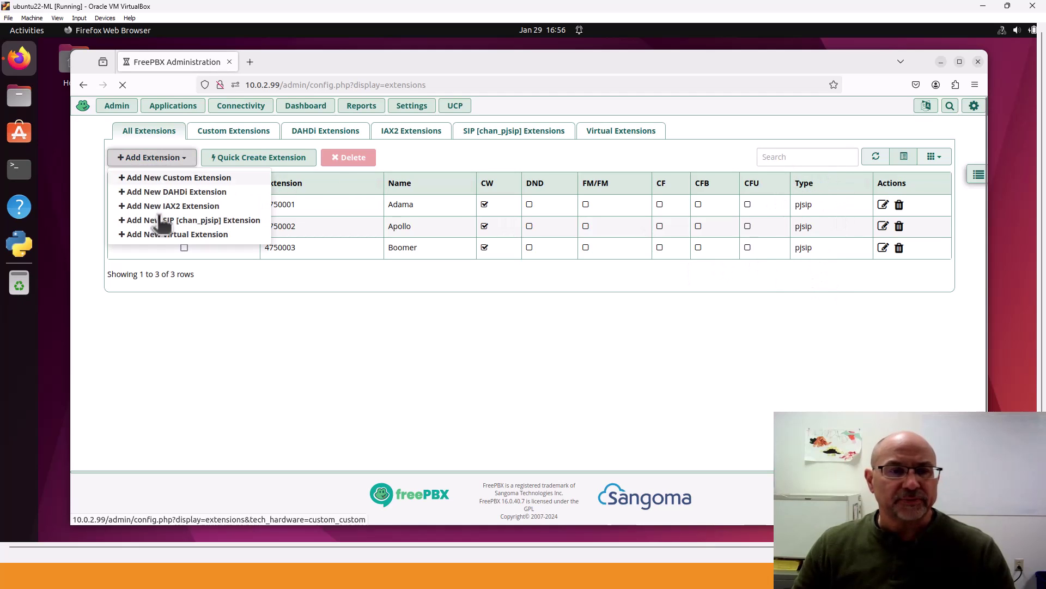
left_click(538, 306)
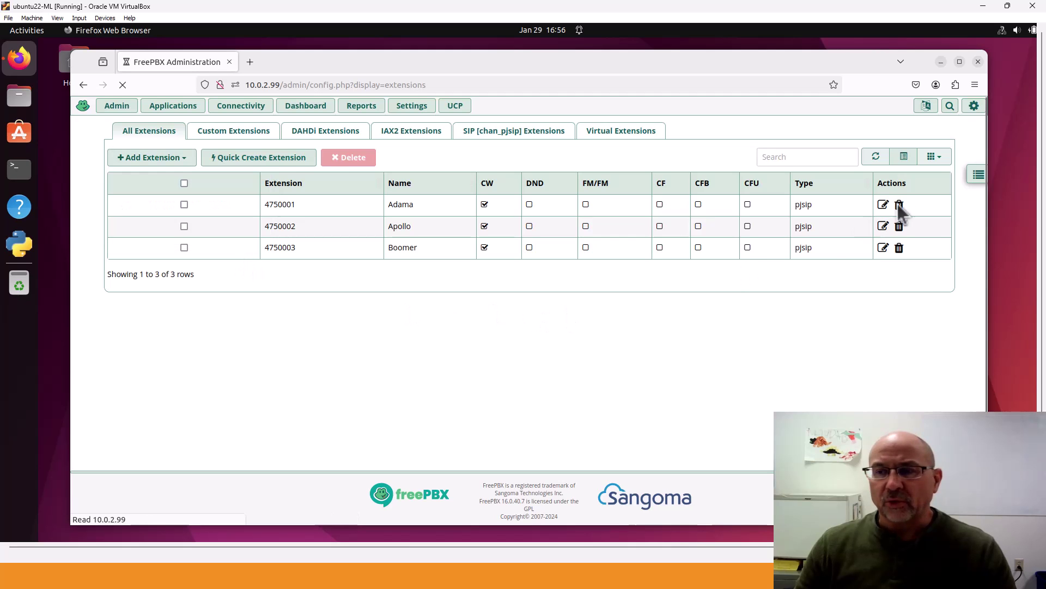
left_click(978, 174)
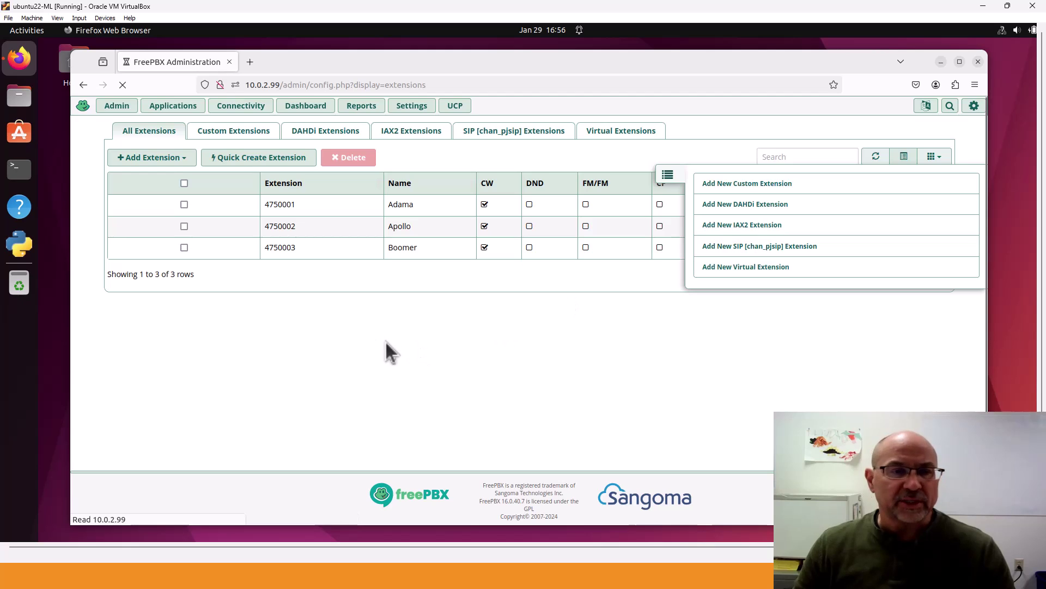
left_click(164, 160)
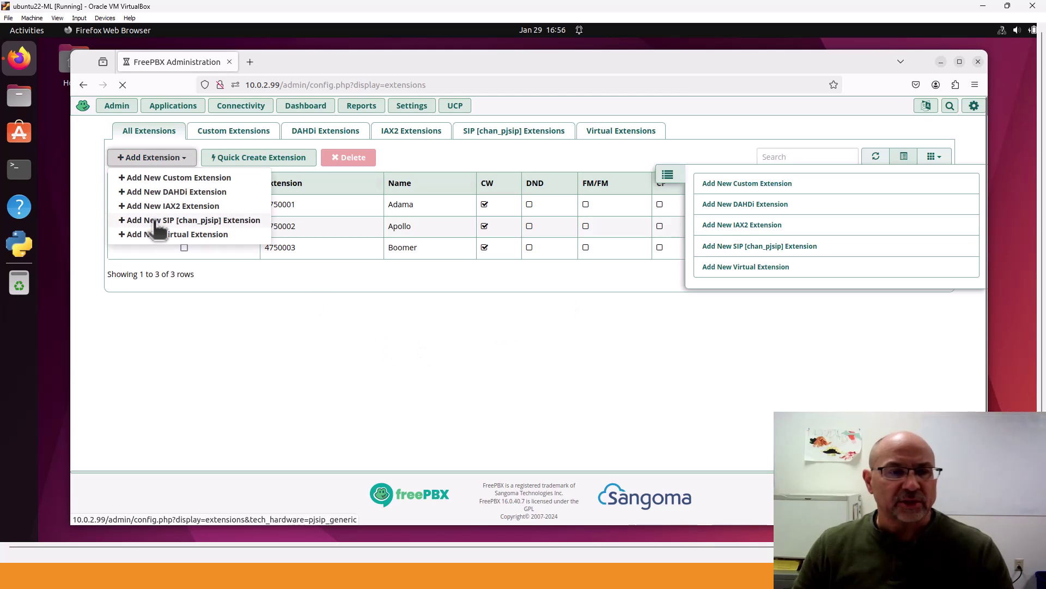
Start an Add New SIP [chan_pjsip] Extension form with User Extension 4750004
left_click(153, 220)
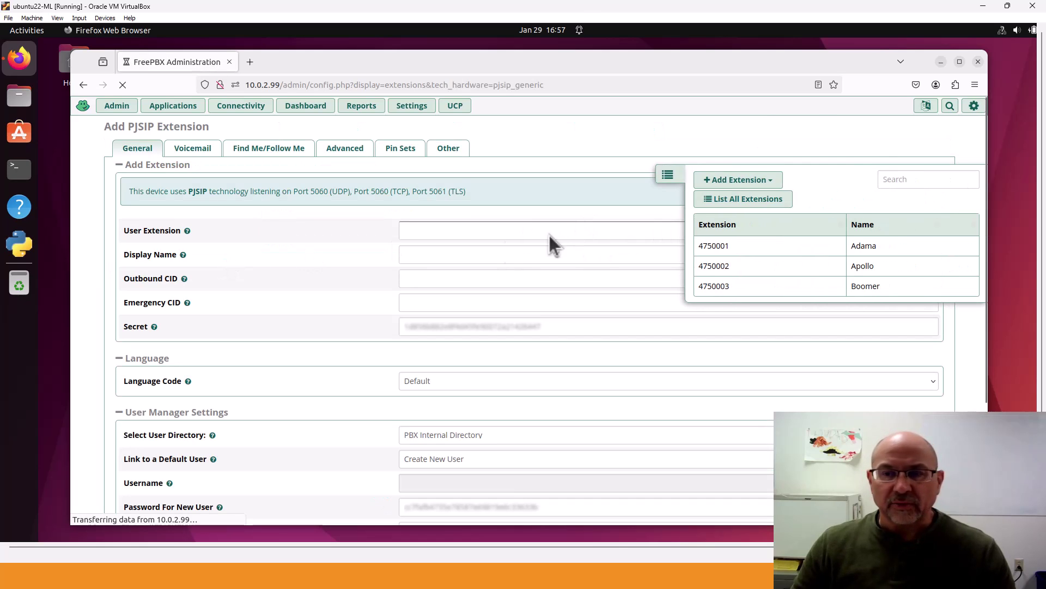
scroll(633, 177, "down", 2)
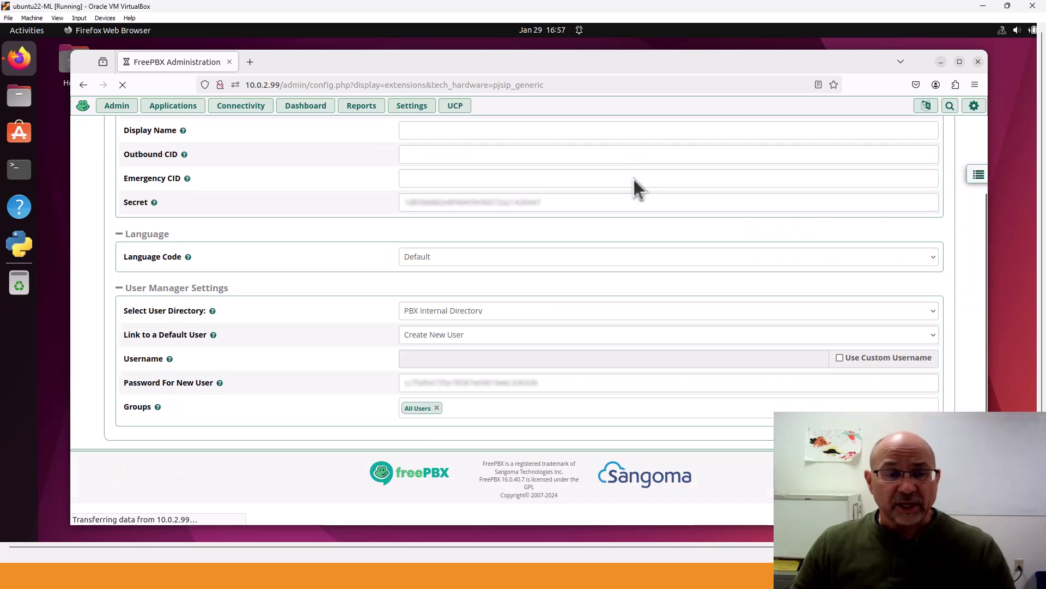
scroll(633, 176, "up", 3)
scroll(634, 179, "down", 3)
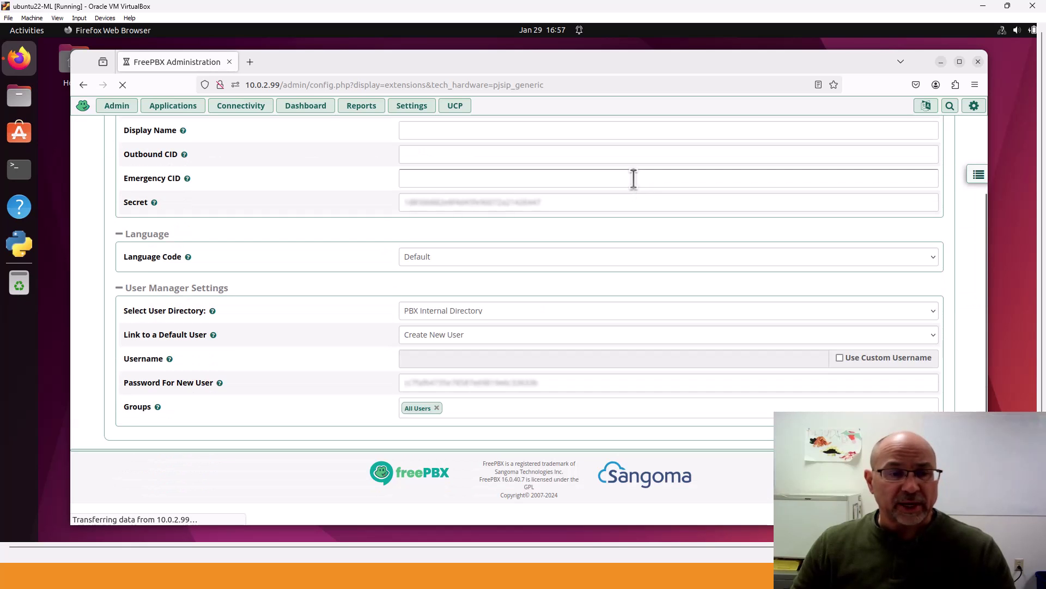
scroll(633, 178, "up", 2)
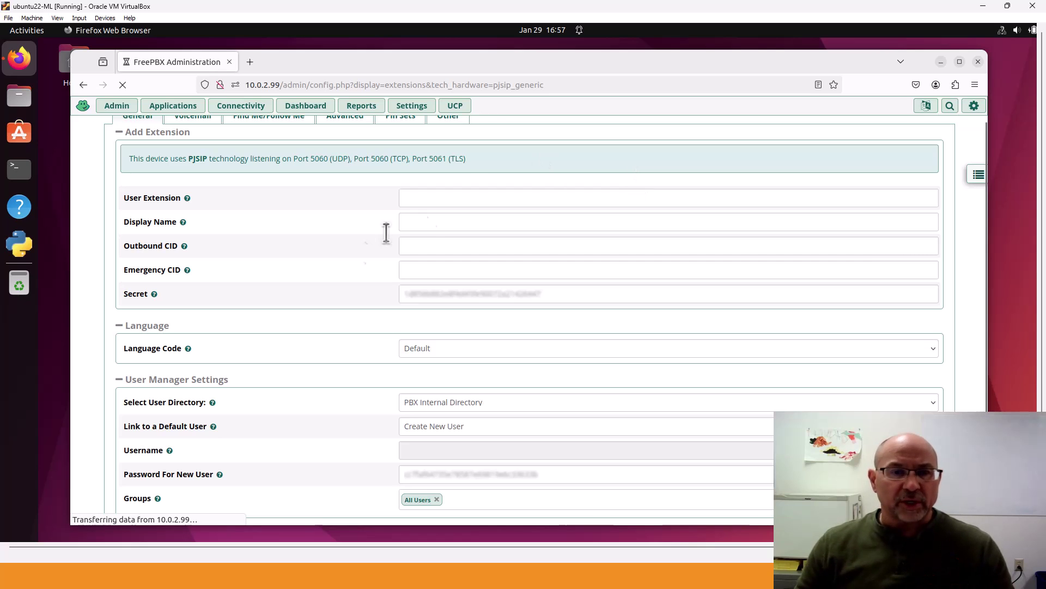
left_click(445, 196)
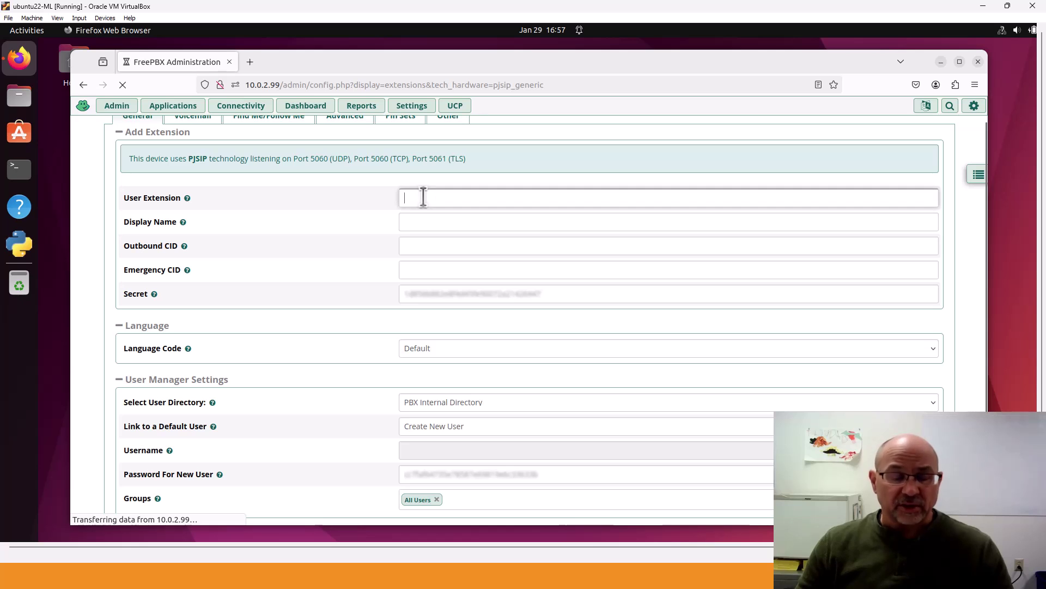
type("475000")
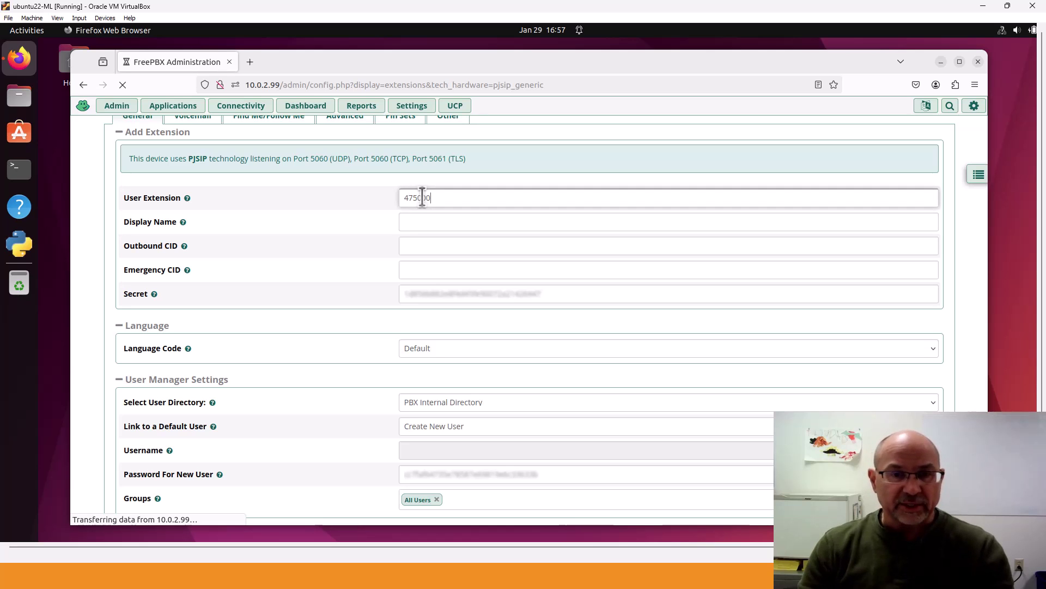
type("4")
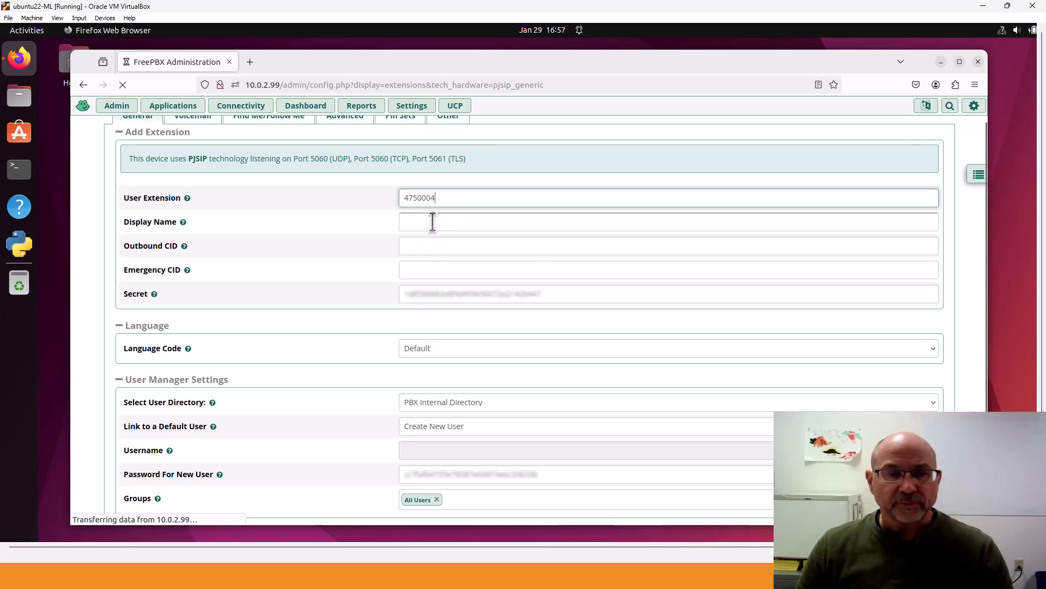
key("Tab")
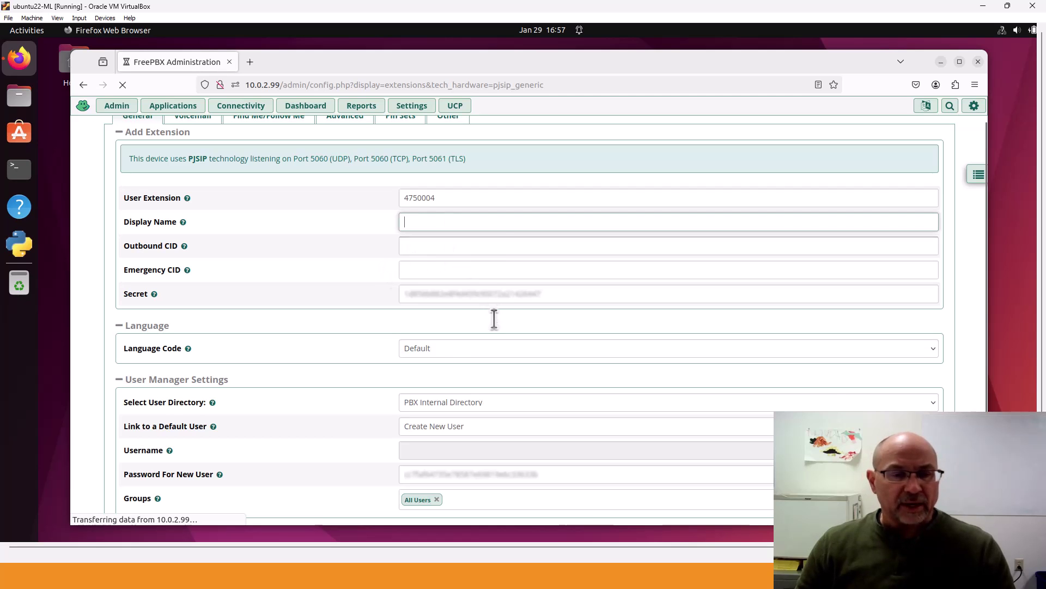
scroll(485, 245, "down", 2)
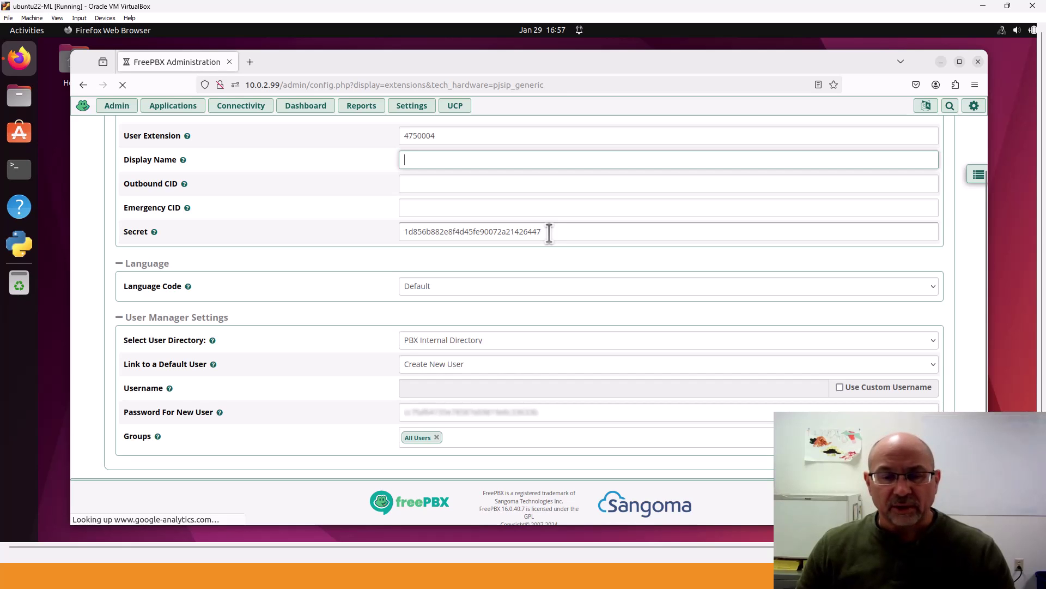
scroll(295, 244, "up", 3)
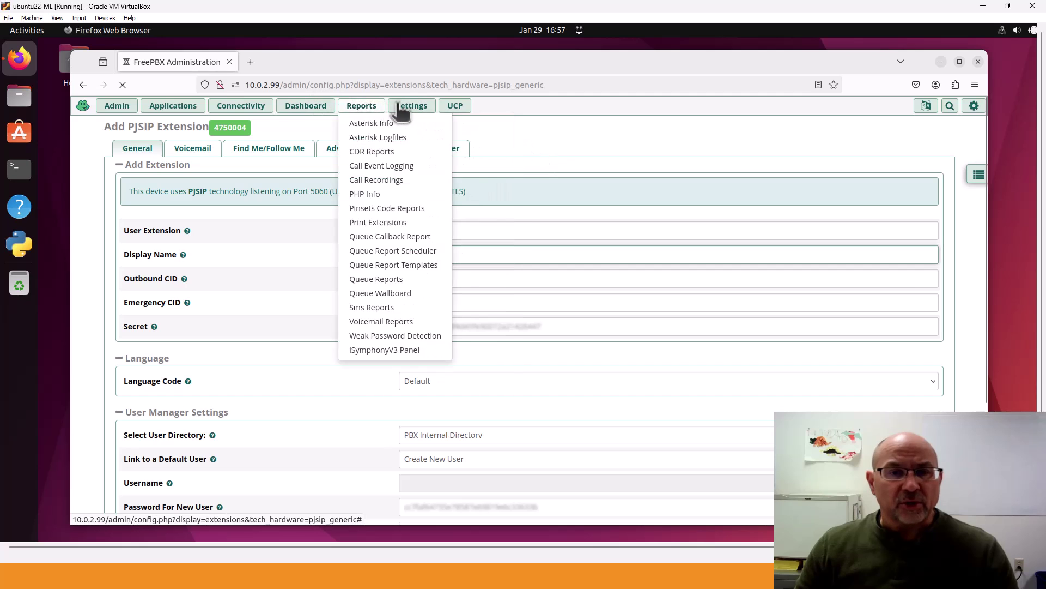
mouse_move(402, 108)
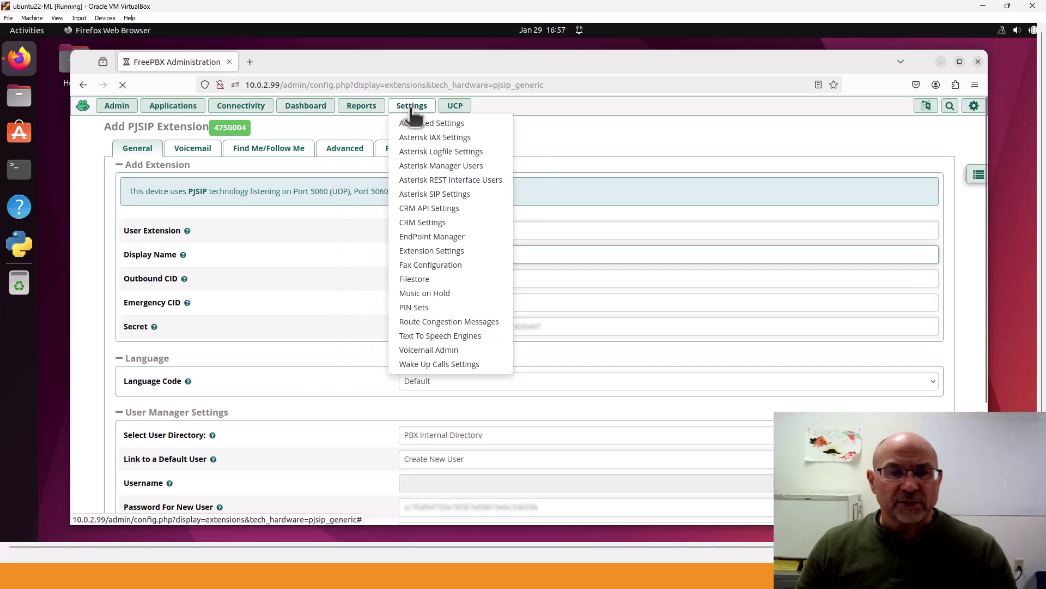
left_click(442, 195)
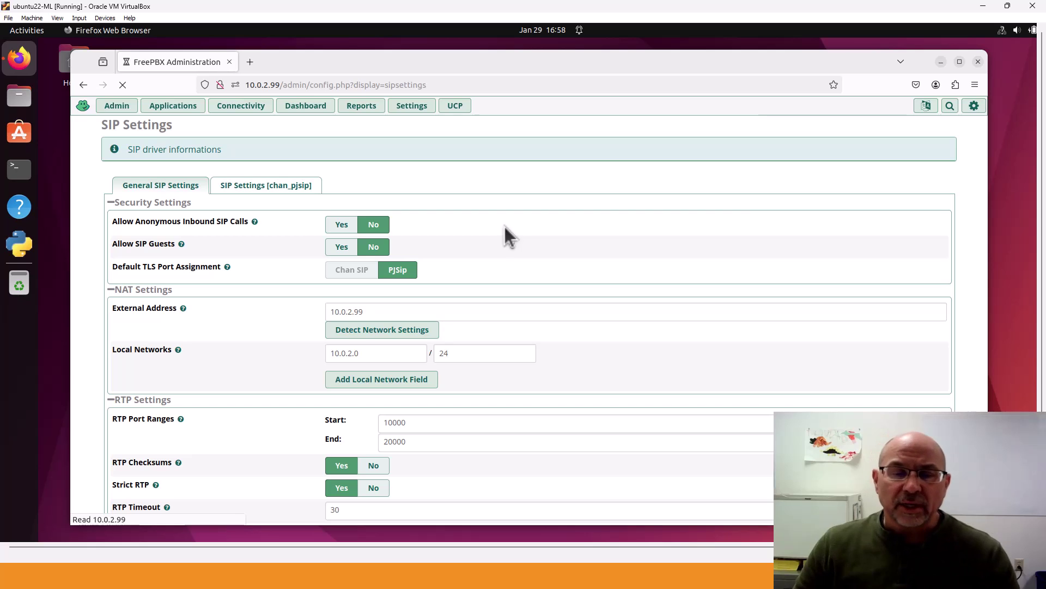
scroll(504, 224, "down", 4)
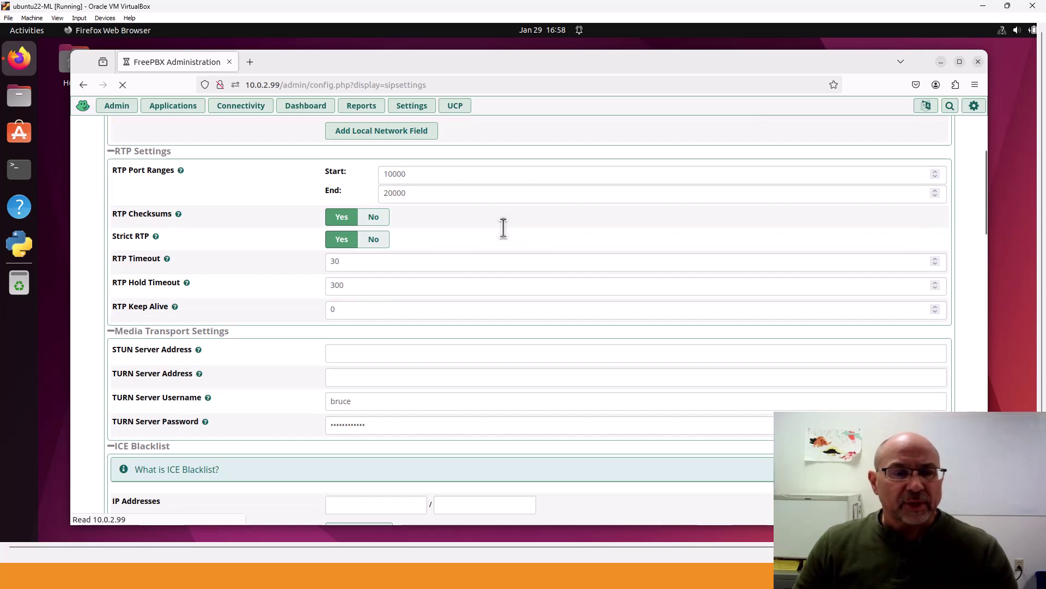
scroll(504, 228, "down", 9)
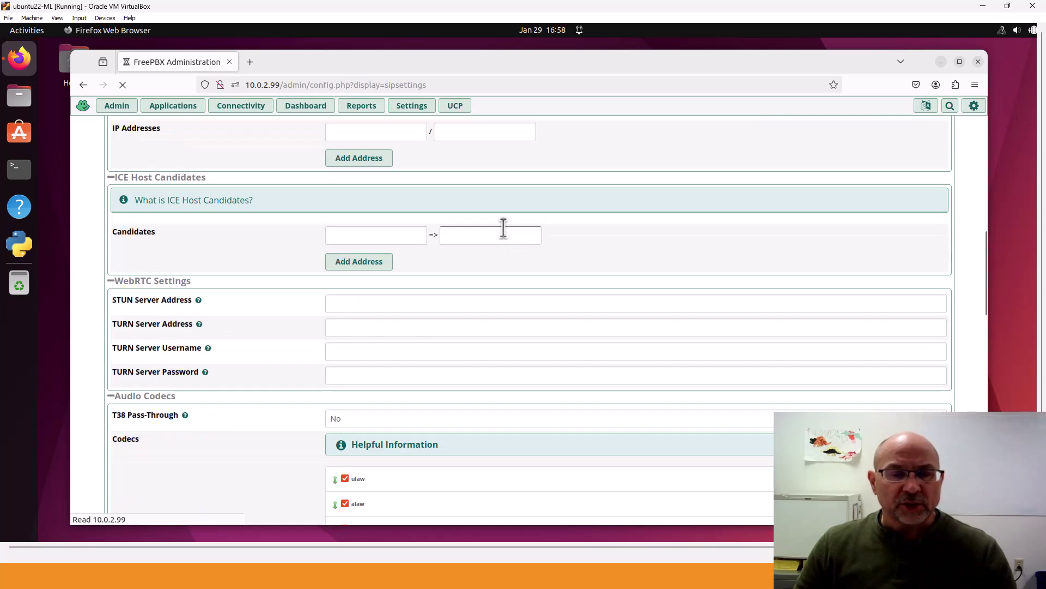
scroll(529, 224, "up", 13)
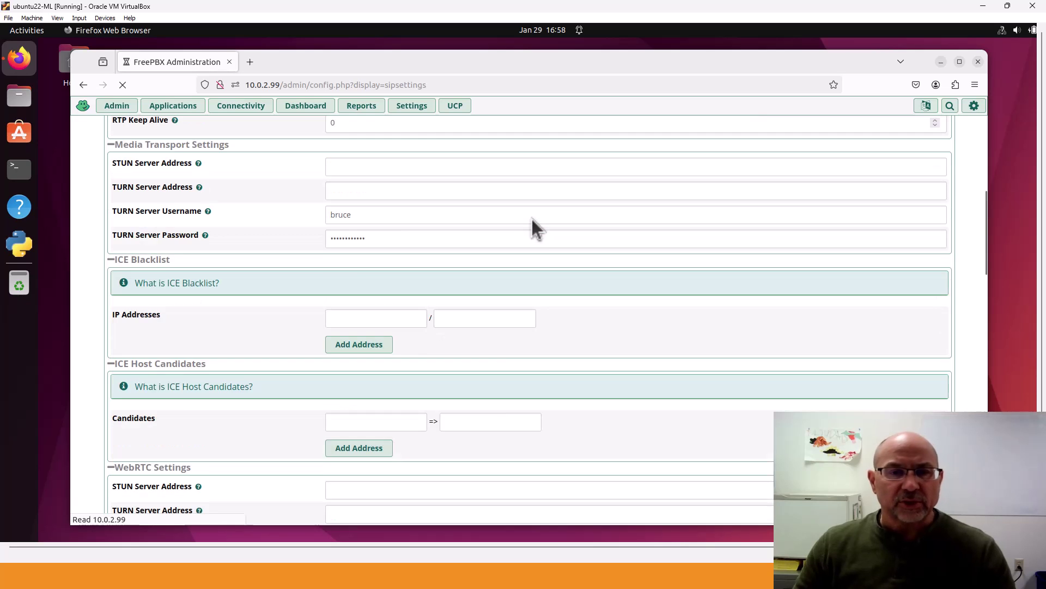
scroll(532, 223, "down", 2)
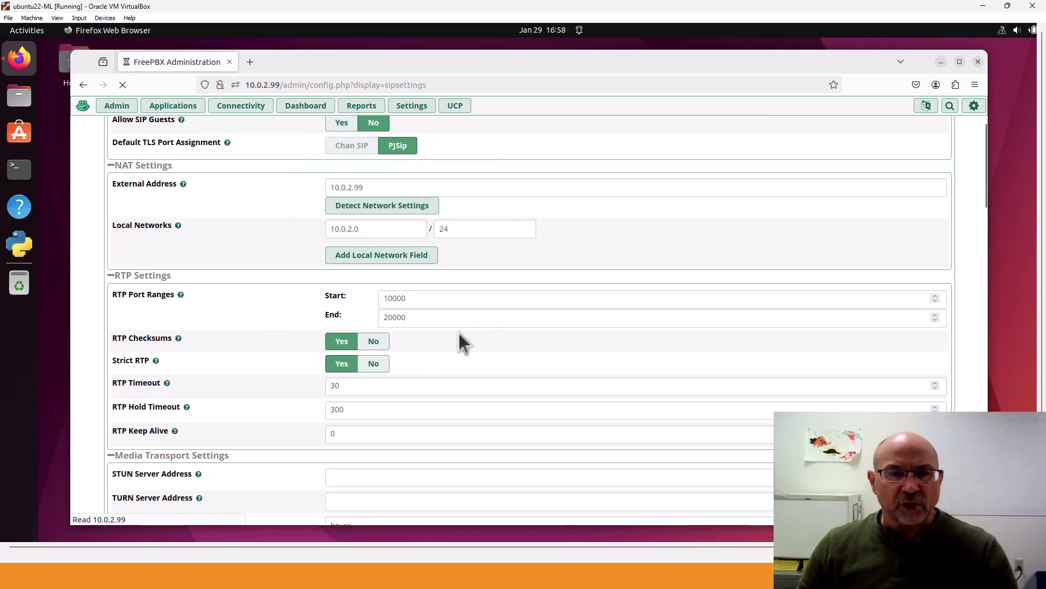
scroll(470, 329, "down", 9)
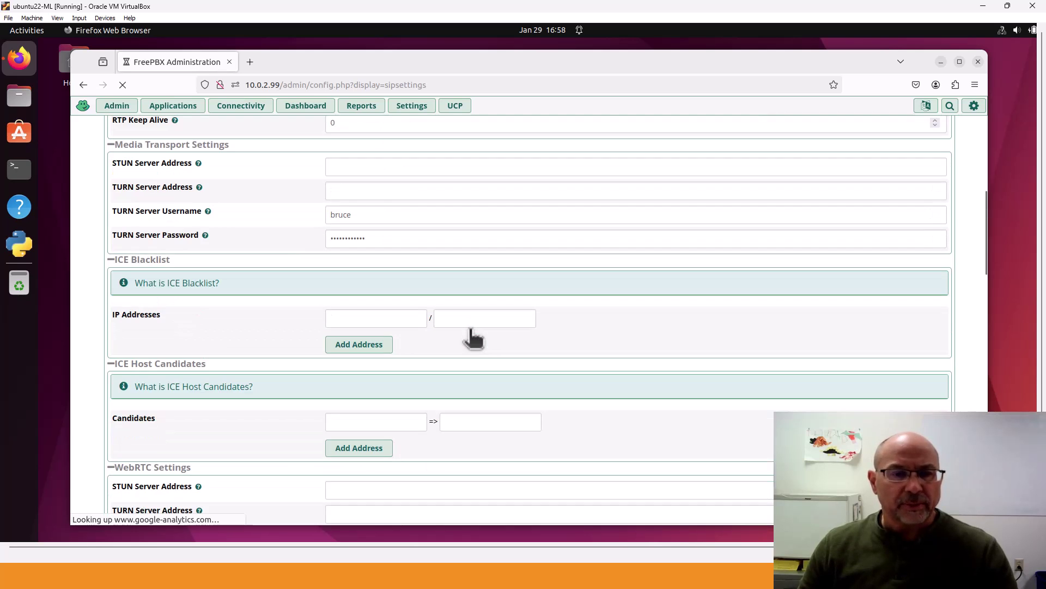
scroll(469, 332, "down", 5)
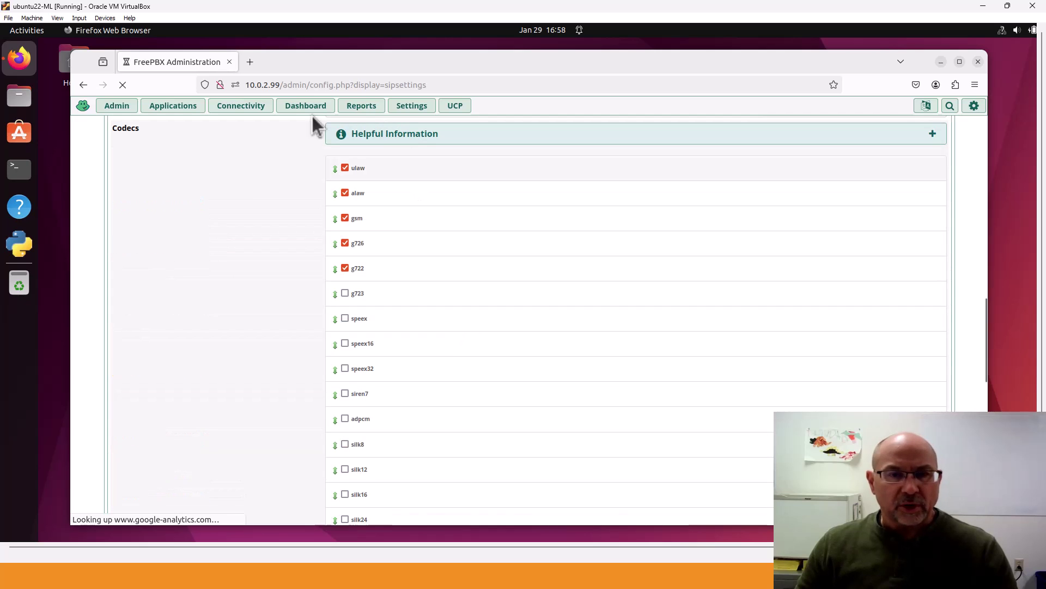
scroll(391, 225, "up", 3)
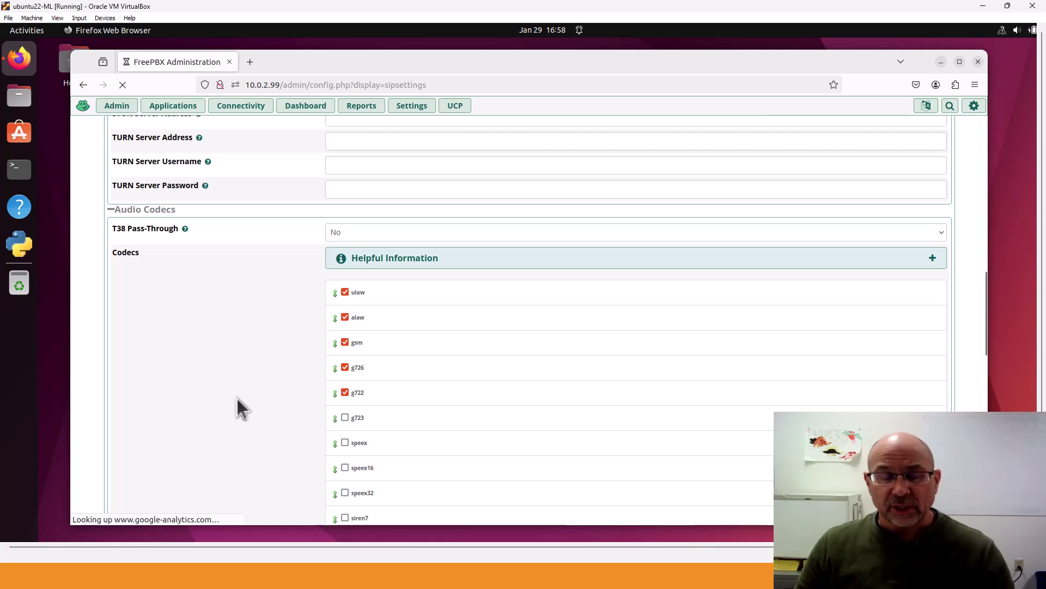
scroll(242, 396, "down", 15)
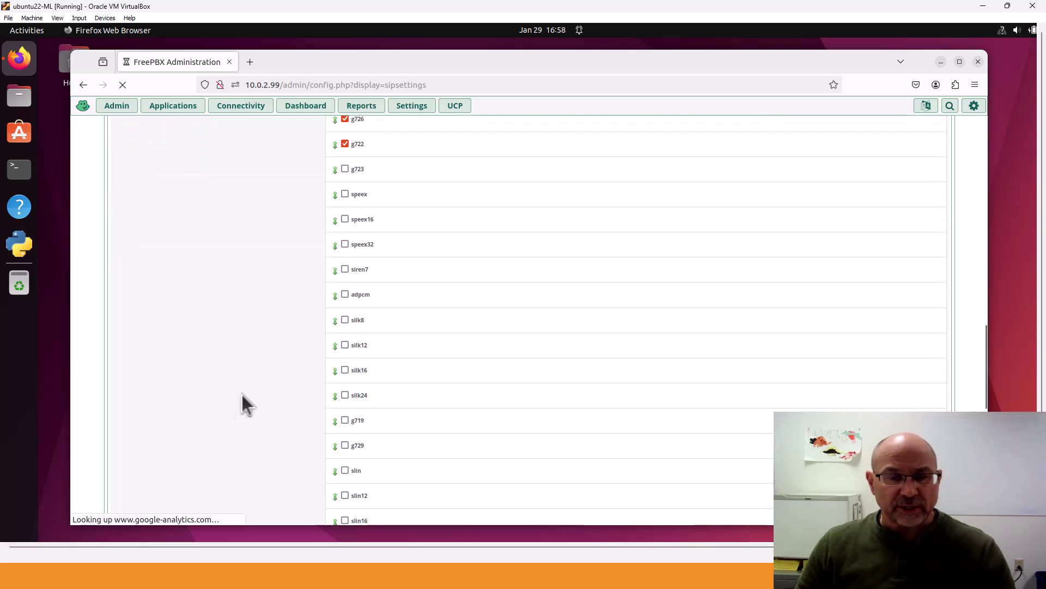
scroll(242, 403, "down", 1)
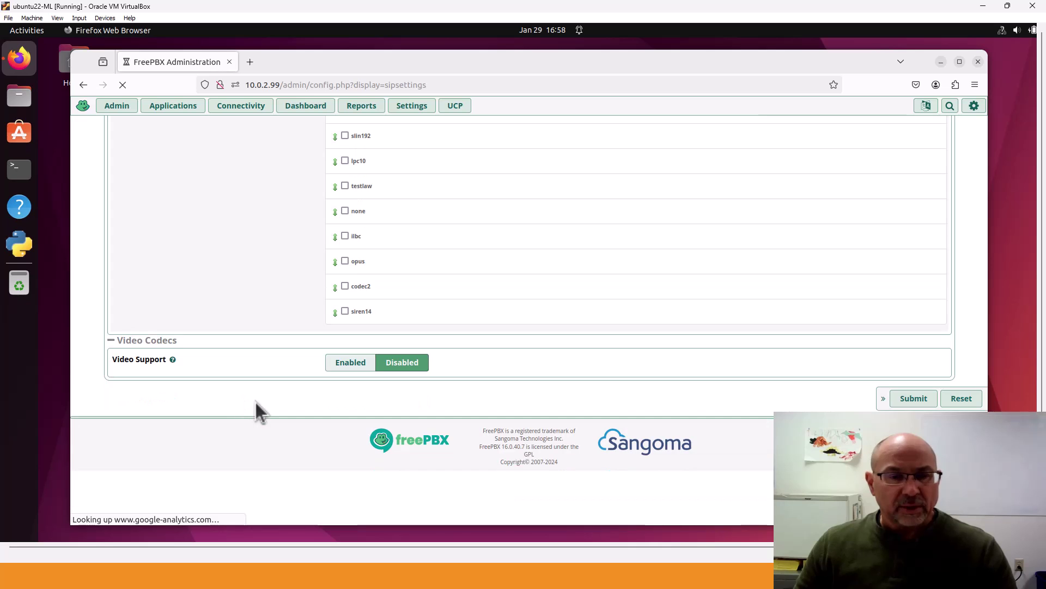
scroll(257, 397, "up", 15)
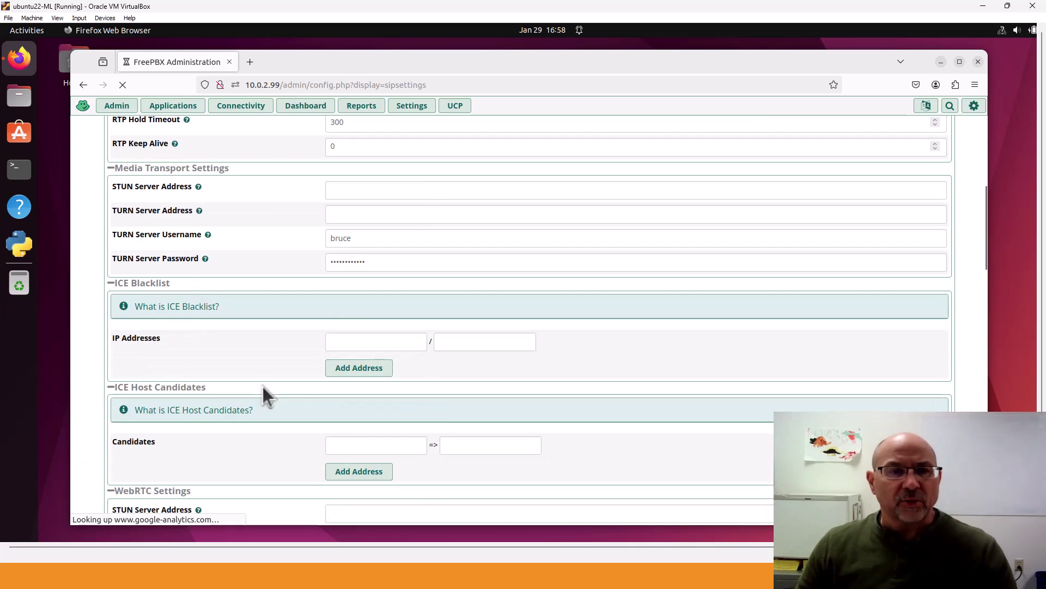
scroll(262, 385, "up", 10)
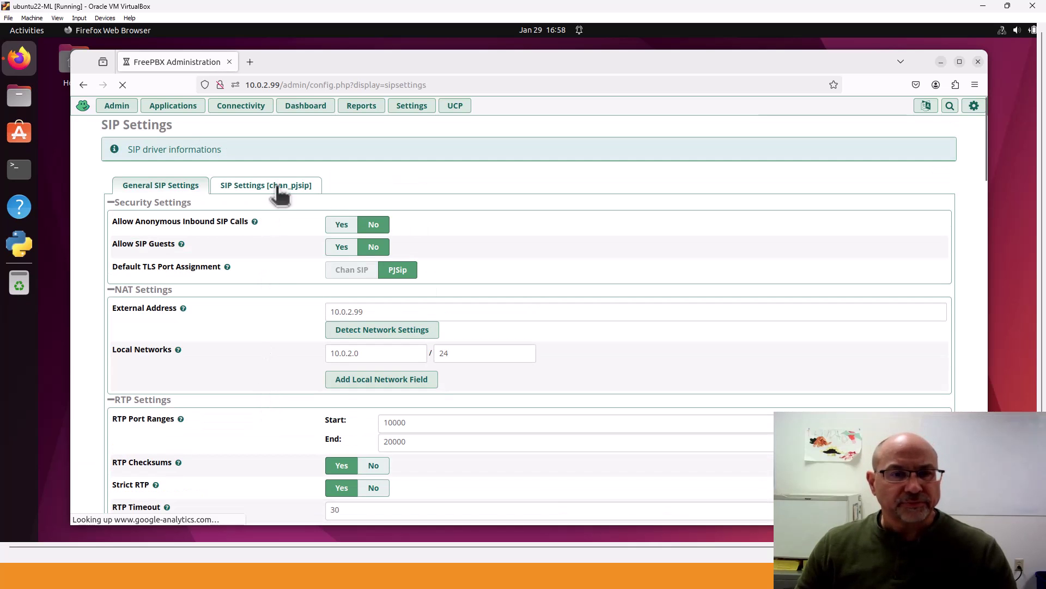
Check the SIP Settings [chan_pjsip] transports, where udp, tcp and tls are set to Yes
left_click(279, 188)
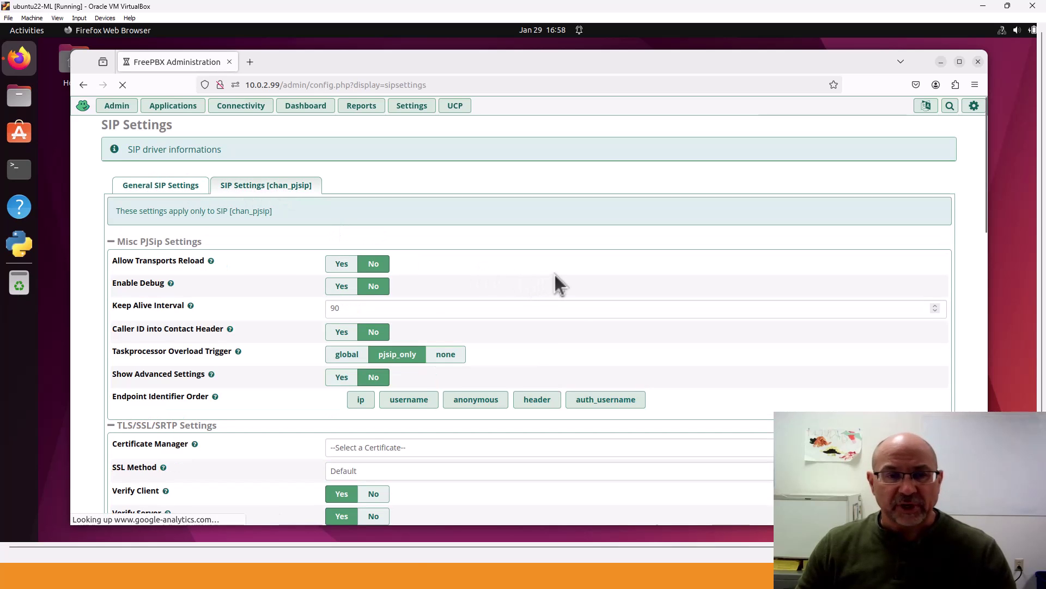
scroll(555, 275, "down", 6)
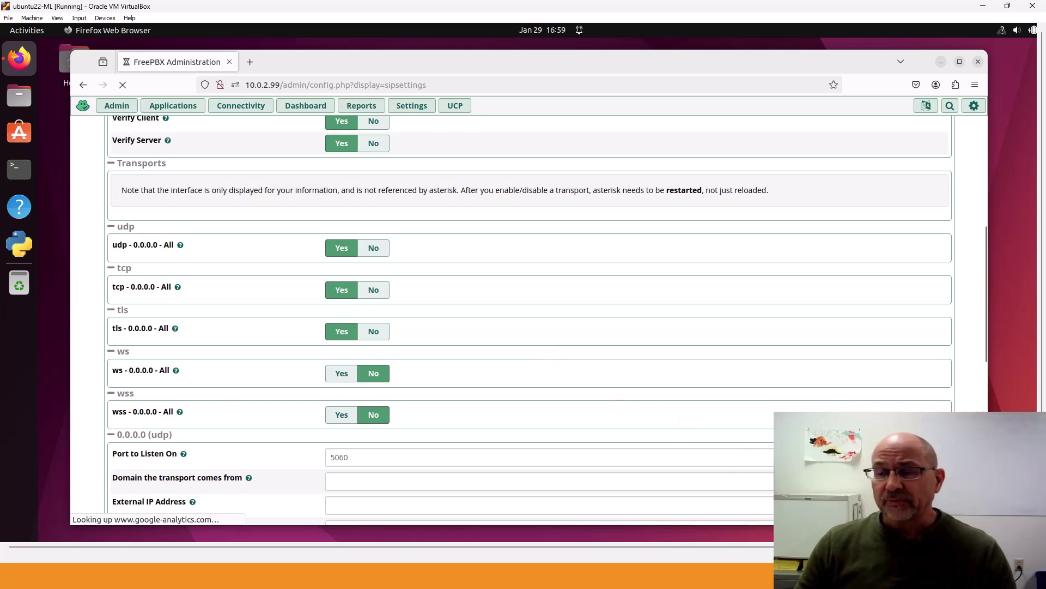
scroll(881, 371, "up", 7)
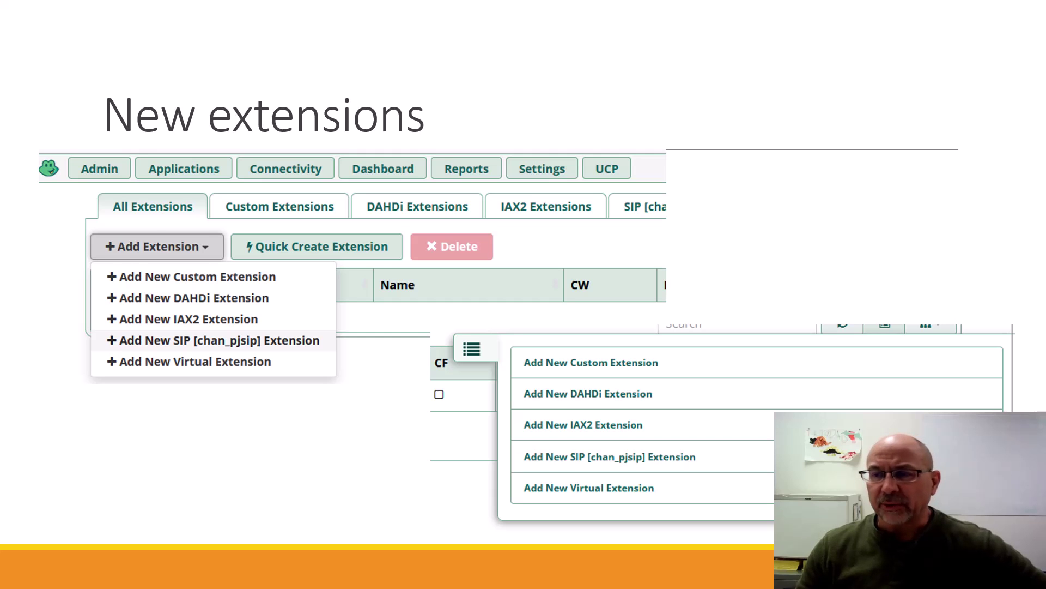
Advance the slides past 'Apply your changes!' to the 'If everything works …' slide
left_click(917, 187)
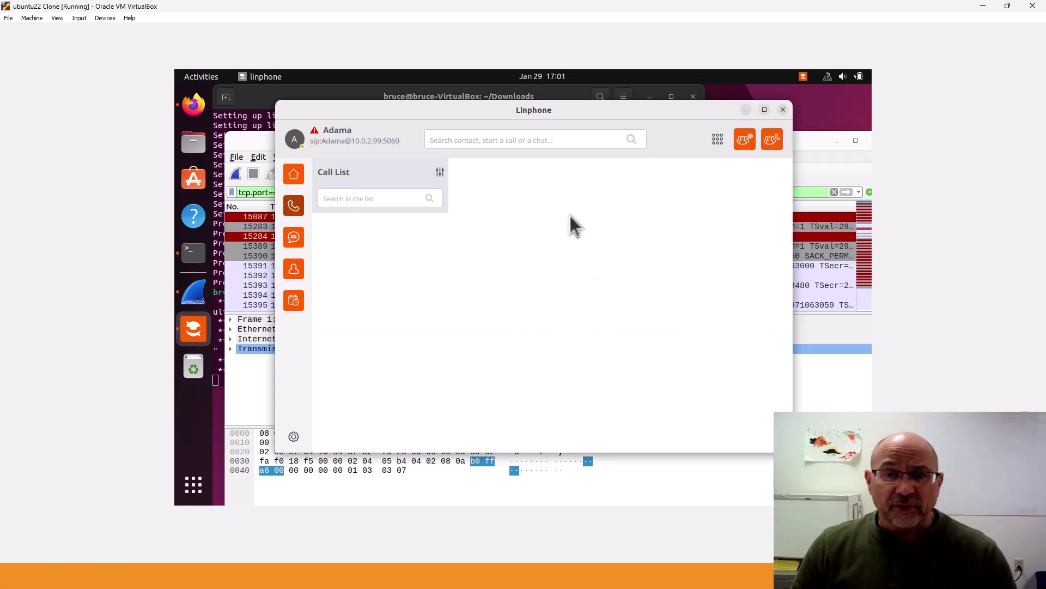
Shift Linphone down-right and raise the Wireshark tcp.port==5060 capture showing REGISTER and 401 Unauthorized
left_click_drag(437, 110, 440, 113)
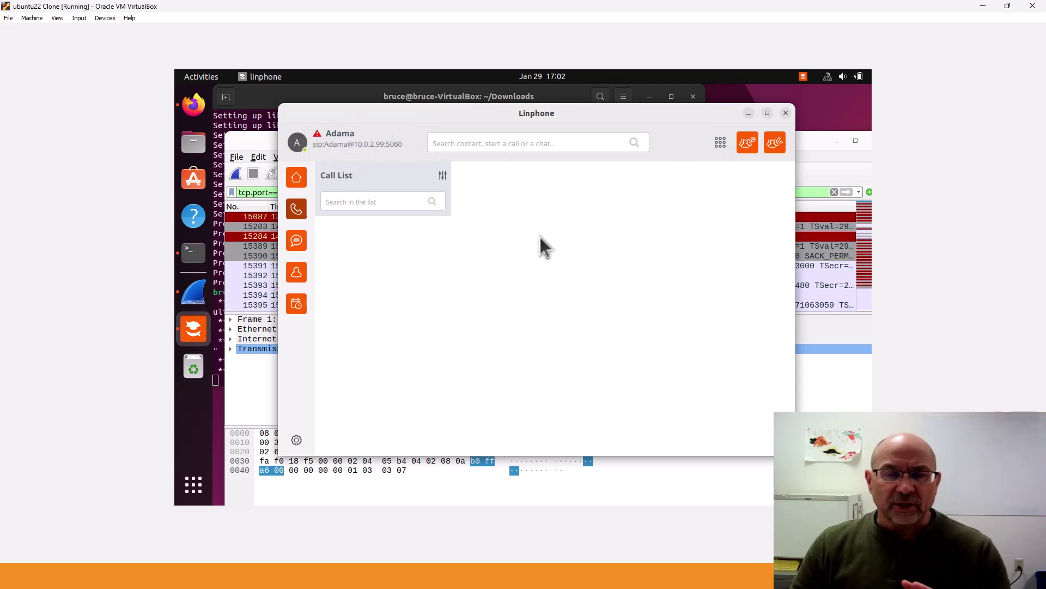
left_click_drag(580, 115, 593, 129)
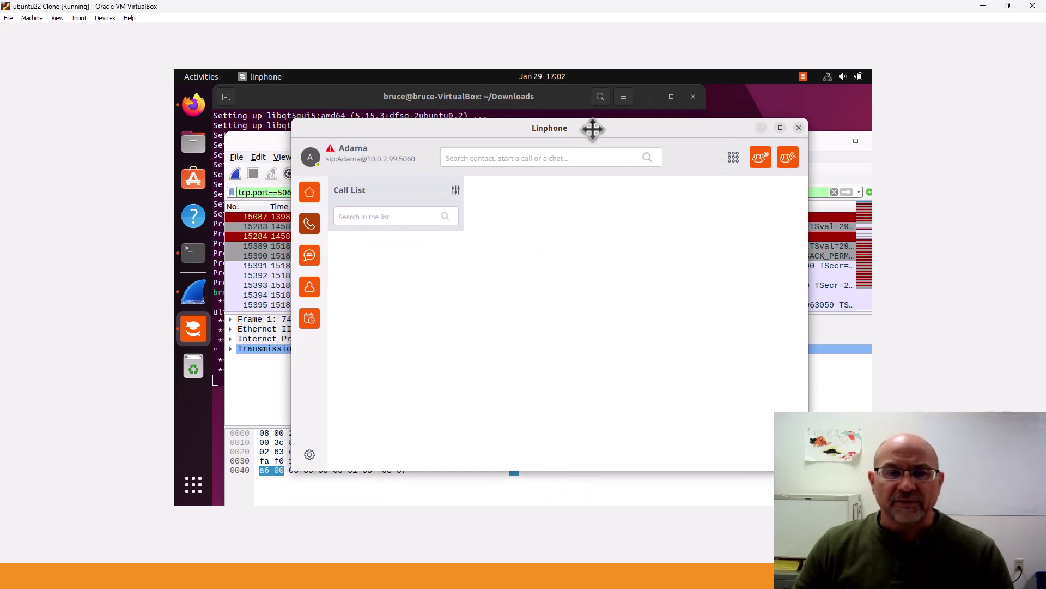
left_click(820, 170)
left_click_drag(605, 139, 593, 101)
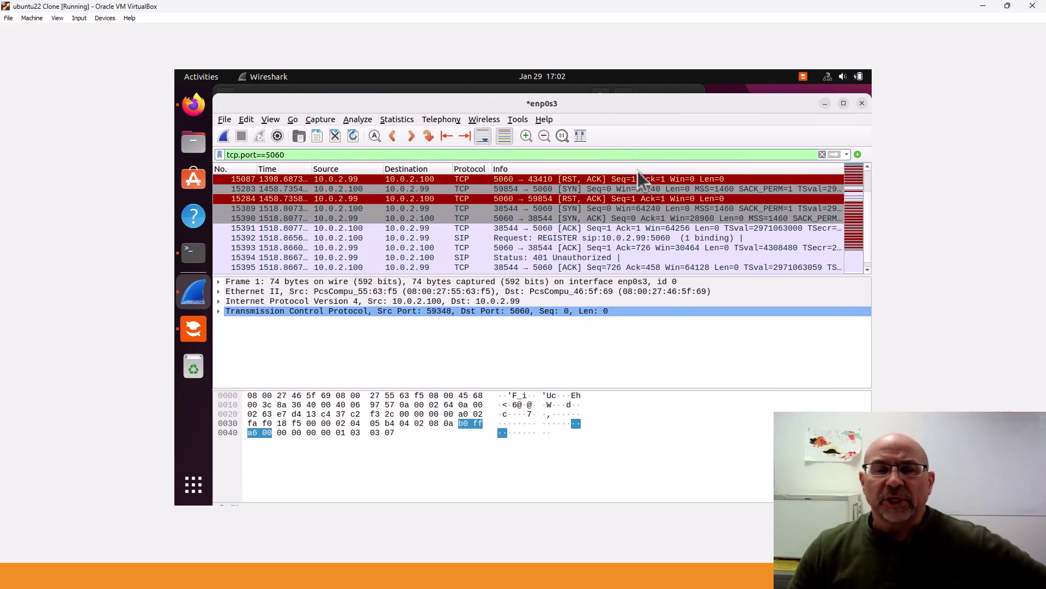